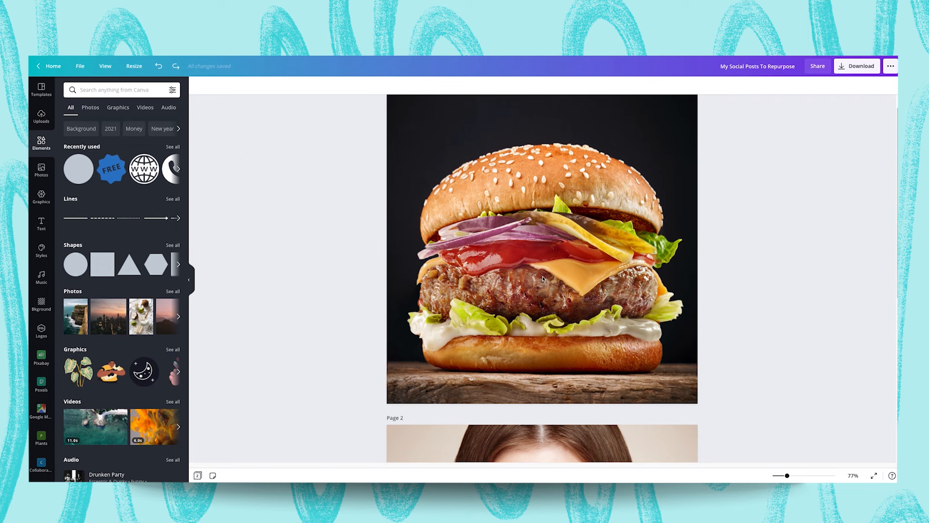
Detach the burger photo from the page 1 background and move it slightly up the page.
{"action": "scroll", "coordinate": [543, 279], "scroll_direction": "up", "scroll_amount": 1}
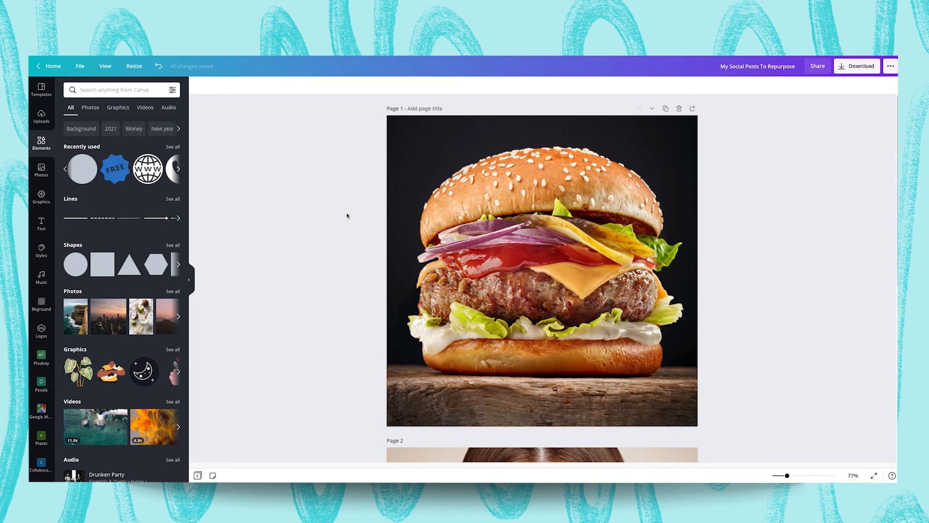
{"action": "left_click", "coordinate": [436, 233]}
{"action": "right_click", "coordinate": [437, 234]}
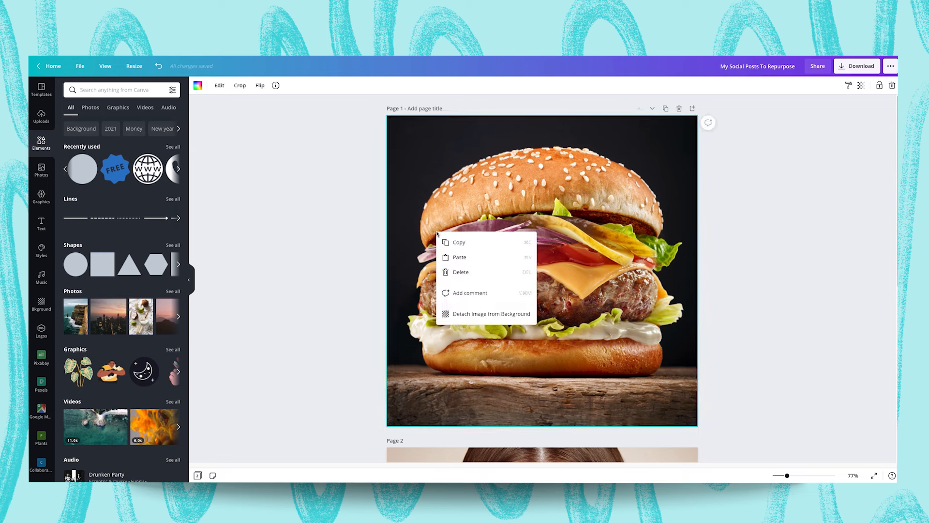
{"action": "left_click", "coordinate": [470, 314]}
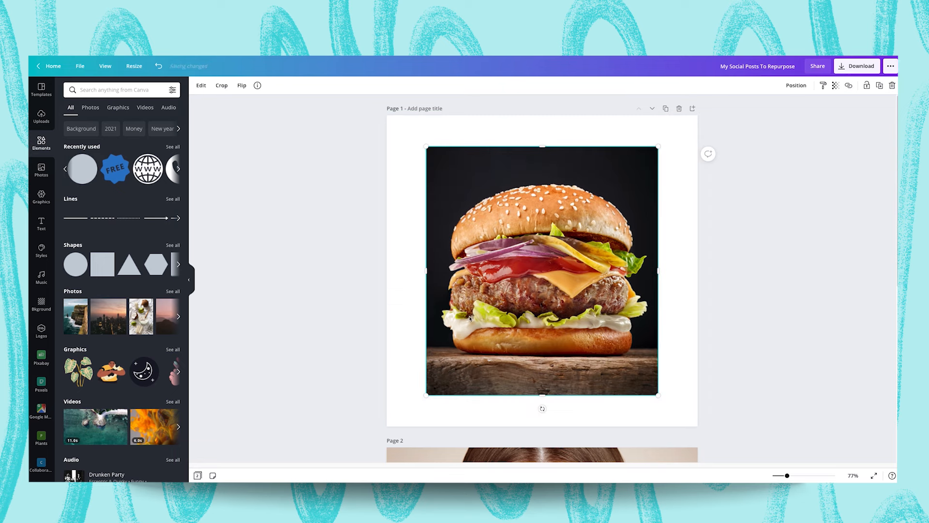
{"action": "mouse_move", "coordinate": [540, 258]}
{"action": "left_mouse_down"}
{"action": "mouse_move", "coordinate": [517, 231]}
{"action": "mouse_move", "coordinate": [552, 241]}
{"action": "mouse_move", "coordinate": [562, 265]}
{"action": "mouse_move", "coordinate": [544, 267]}
{"action": "mouse_move", "coordinate": [536, 245]}
{"action": "left_mouse_up"}
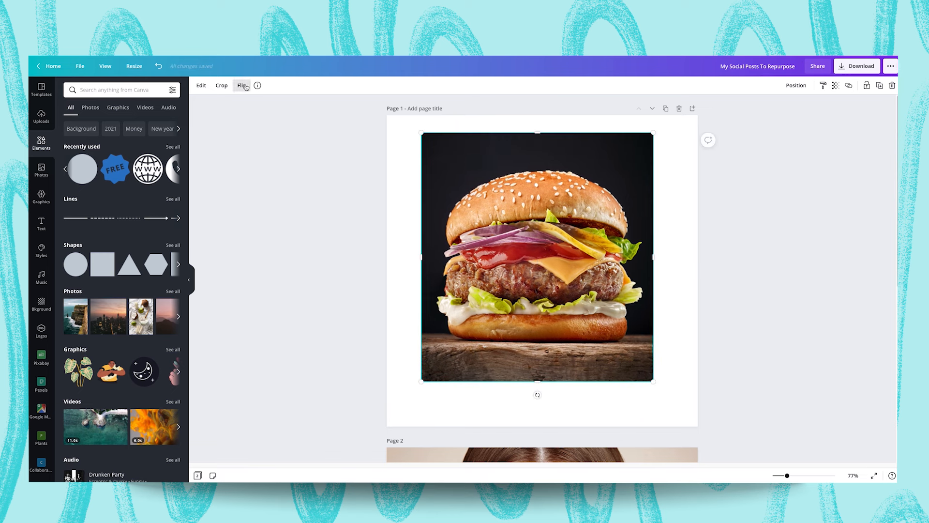
Remove the burger photo's background, shrink it to about 692 × 742 and centre it on the page.
{"action": "left_click", "coordinate": [201, 86]}
{"action": "left_click", "coordinate": [137, 131]}
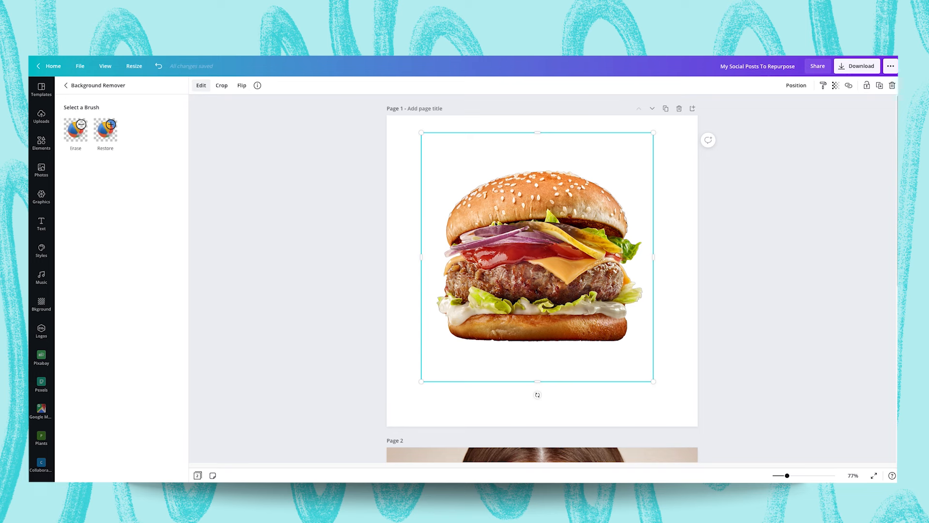
{"action": "left_click_drag", "start_coordinate": [422, 132], "coordinate": [454, 168]}
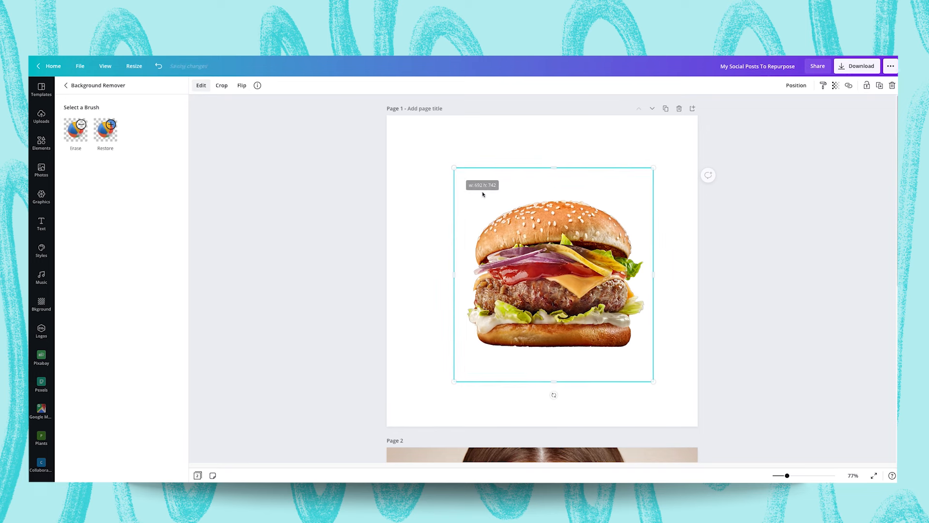
{"action": "left_click_drag", "start_coordinate": [532, 261], "coordinate": [520, 258]}
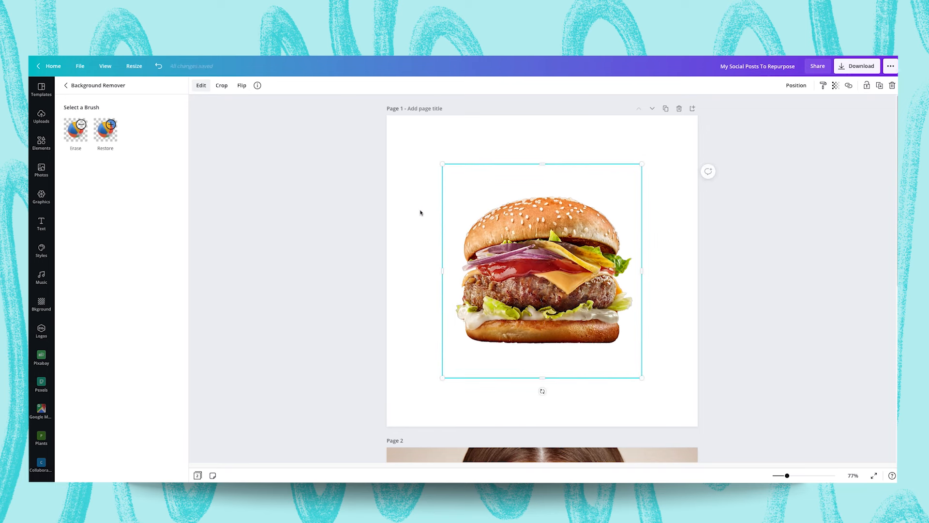
Set the page 1 background to bright red from the default colours.
{"action": "left_click", "coordinate": [303, 141]}
{"action": "left_click", "coordinate": [397, 165]}
{"action": "left_click", "coordinate": [198, 85]}
{"action": "scroll", "coordinate": [121, 290], "scroll_direction": "down", "scroll_amount": 2}
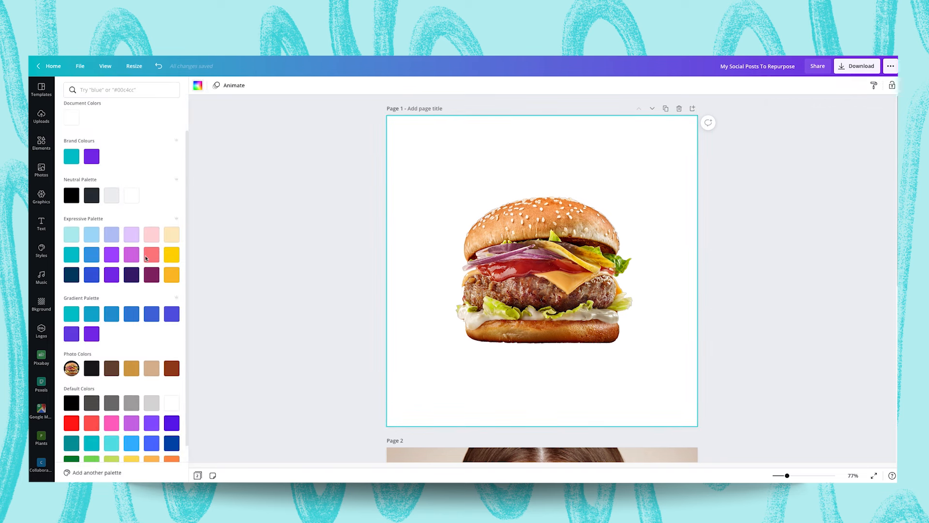
{"action": "left_click", "coordinate": [73, 408]}
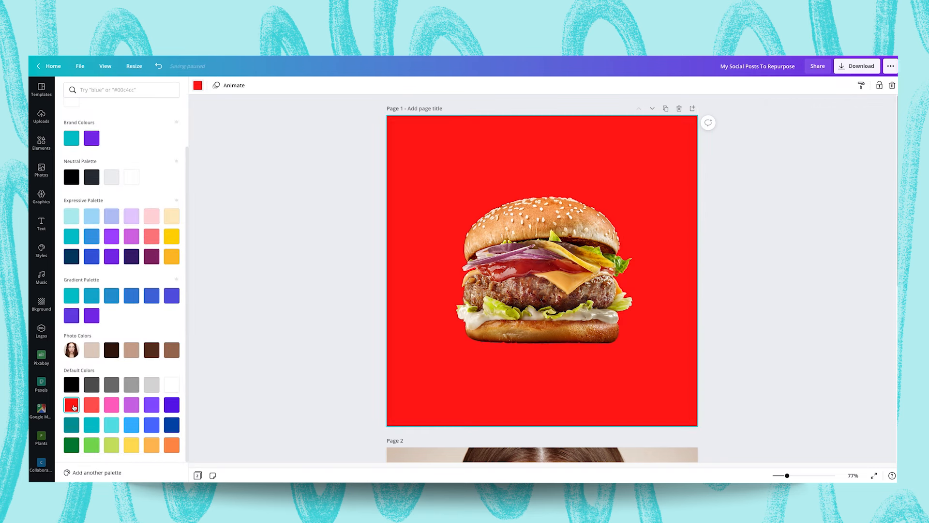
{"action": "left_click", "coordinate": [306, 304]}
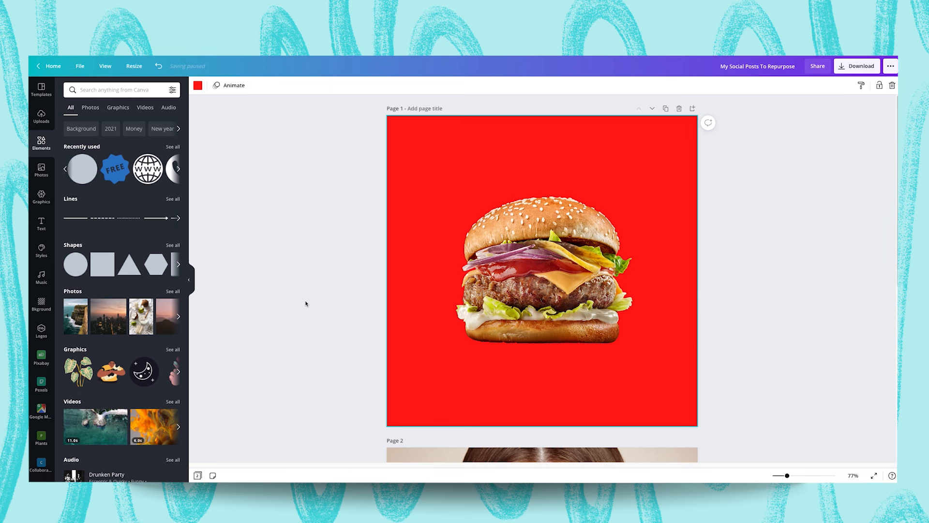
Search the elements for "hand" and add the pointing hand photo to page 1.
{"action": "left_click", "coordinate": [114, 89]}
{"action": "type", "text": "hand"}
{"action": "key", "text": "Return"}
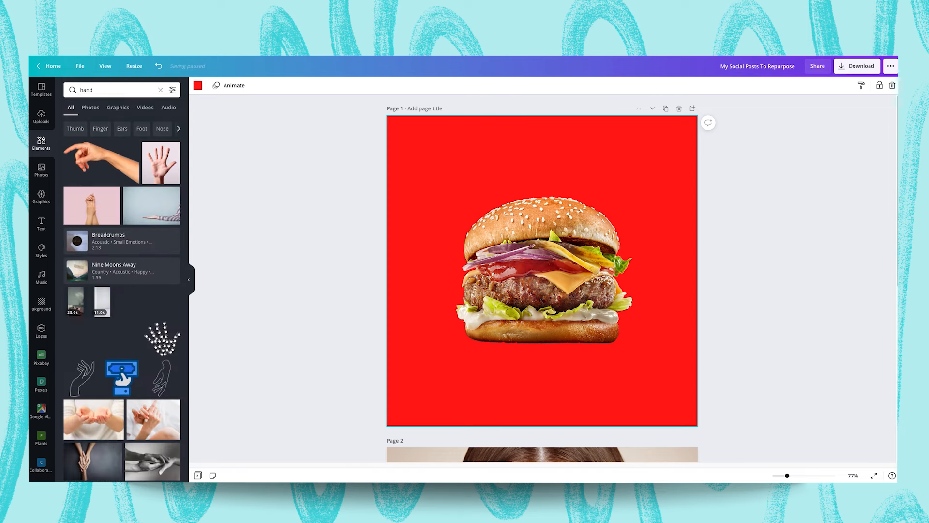
{"action": "scroll", "coordinate": [135, 199], "scroll_direction": "down", "scroll_amount": 6}
{"action": "scroll", "coordinate": [135, 199], "scroll_direction": "down", "scroll_amount": 10}
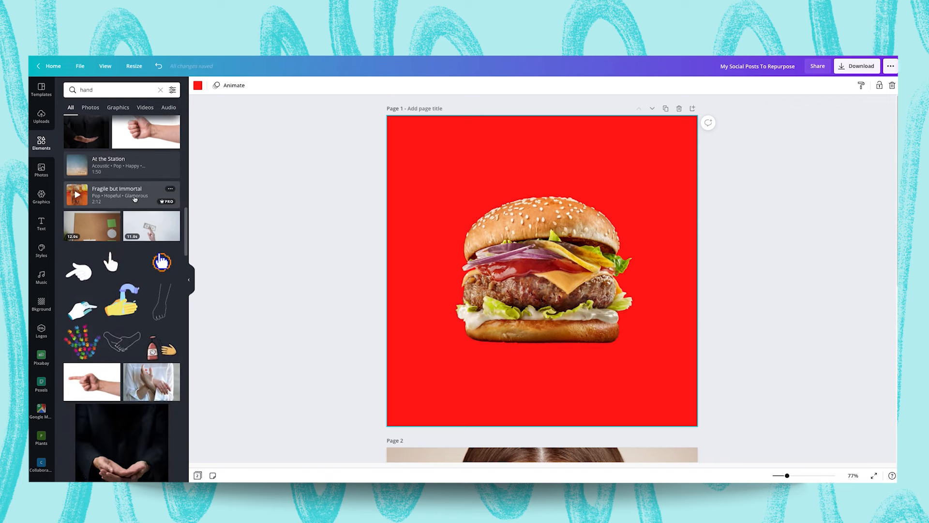
{"action": "scroll", "coordinate": [134, 199], "scroll_direction": "up", "scroll_amount": 10}
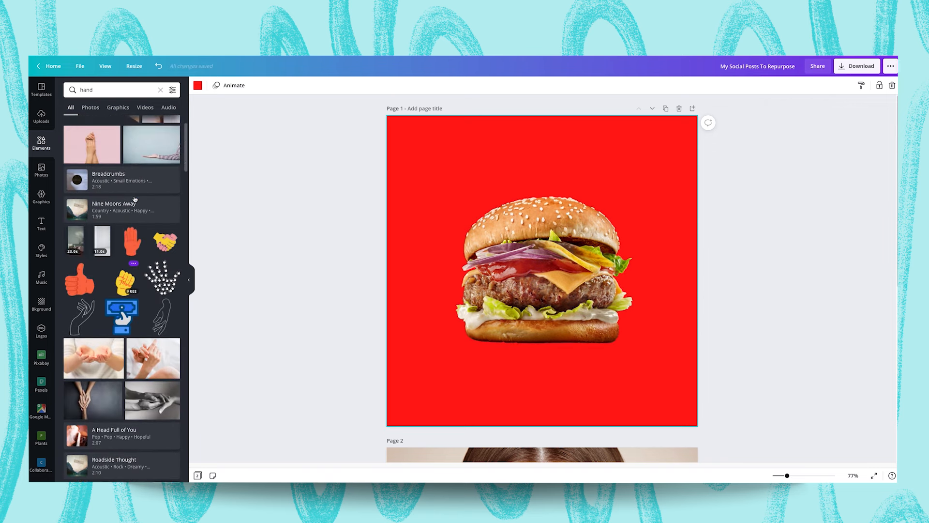
{"action": "scroll", "coordinate": [134, 199], "scroll_direction": "up", "scroll_amount": 2}
{"action": "left_click", "coordinate": [96, 161]}
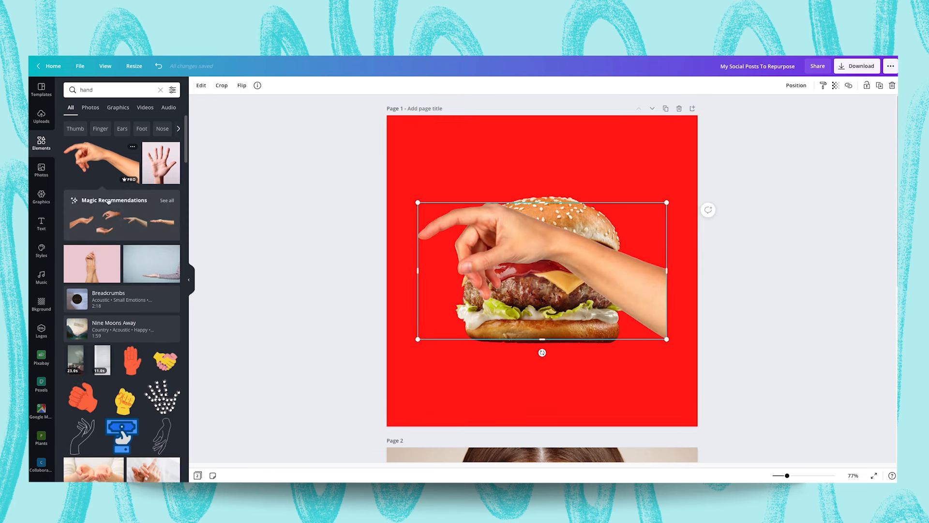
Add the flat palm-up hand from the Magic Recommendations, enlarge it and position it under the burger, extending past the page's right edge.
{"action": "left_click", "coordinate": [168, 201]}
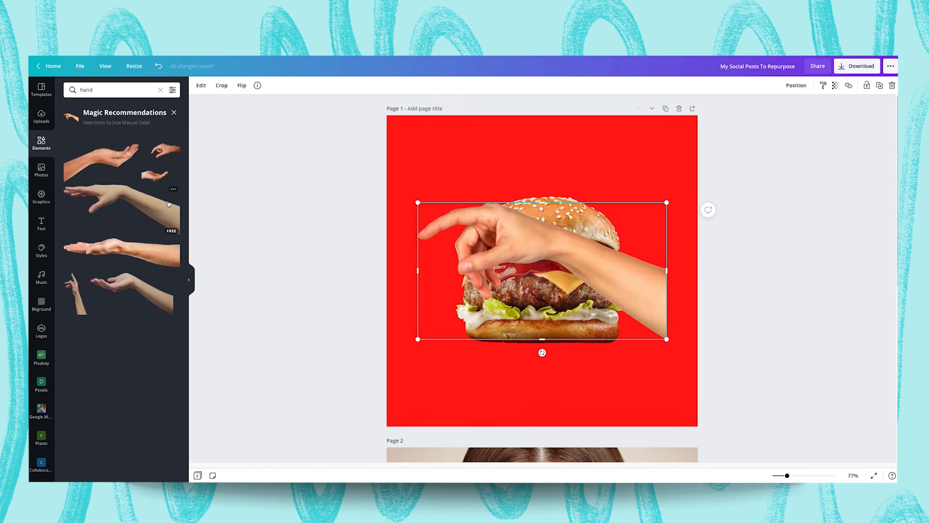
{"action": "left_click", "coordinate": [128, 249]}
{"action": "left_click", "coordinate": [560, 260]}
{"action": "left_click_drag", "start_coordinate": [560, 261], "coordinate": [598, 352]}
{"action": "left_click_drag", "start_coordinate": [703, 326], "coordinate": [843, 292]}
{"action": "left_click_drag", "start_coordinate": [654, 319], "coordinate": [647, 346]}
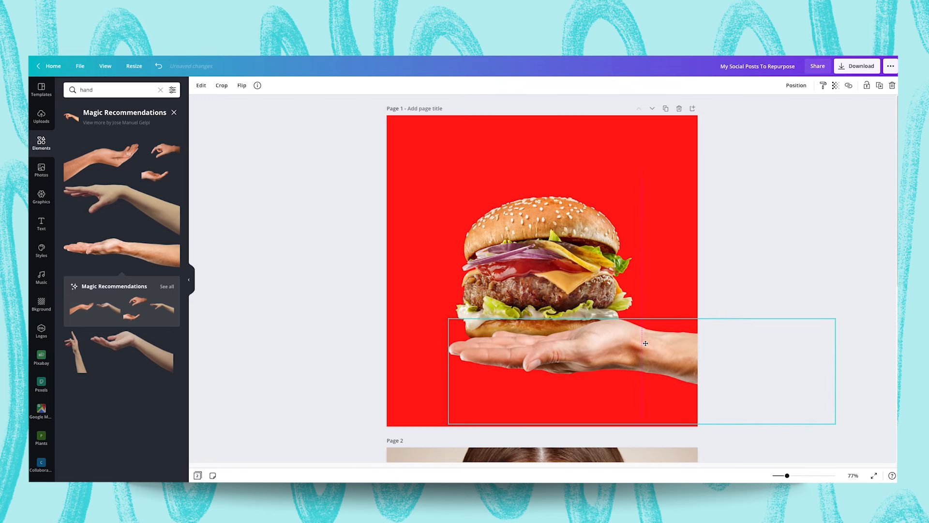
Send the palm-up hand backward so it sits behind the burger.
{"action": "left_click", "coordinate": [797, 89]}
{"action": "left_click", "coordinate": [773, 108]}
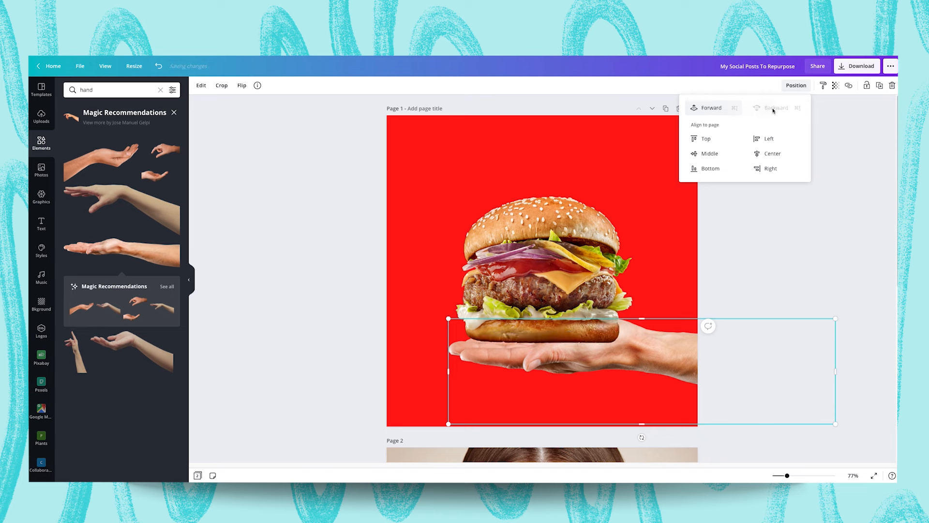
{"action": "left_click", "coordinate": [712, 251]}
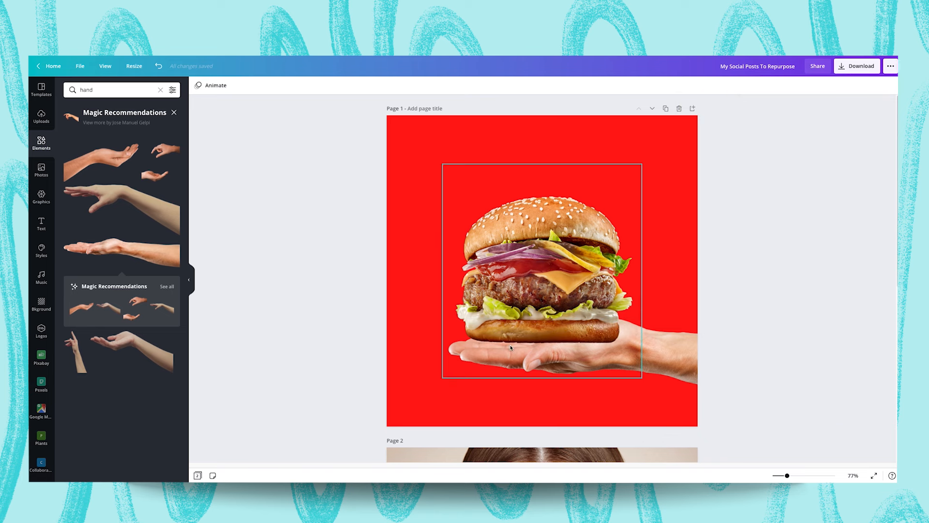
Rotate the hand slightly clockwise and reposition it so the burger rests on the palm.
{"action": "left_click", "coordinate": [670, 371]}
{"action": "left_click_drag", "start_coordinate": [642, 434], "coordinate": [636, 439]}
{"action": "mouse_move", "coordinate": [649, 373]}
{"action": "left_mouse_down"}
{"action": "mouse_move", "coordinate": [649, 392]}
{"action": "mouse_move", "coordinate": [648, 382]}
{"action": "left_mouse_up"}
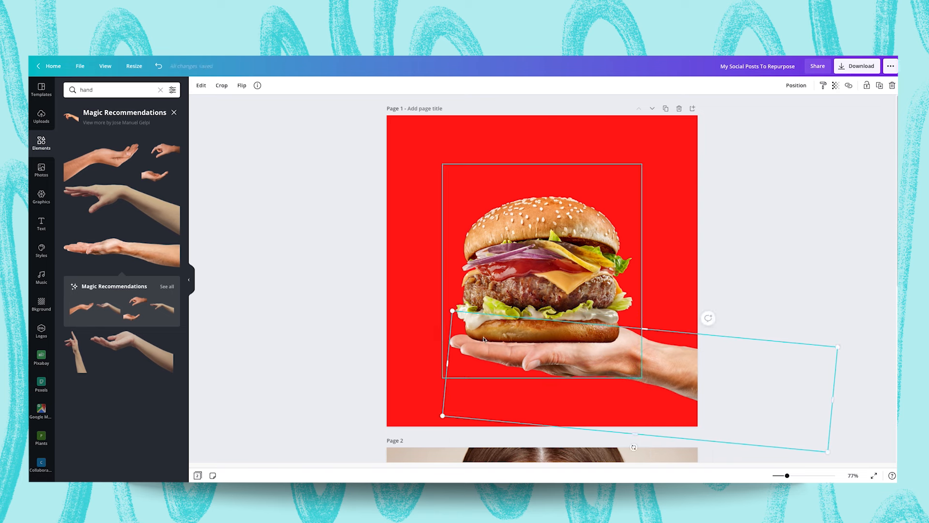
{"action": "left_click", "coordinate": [776, 254]}
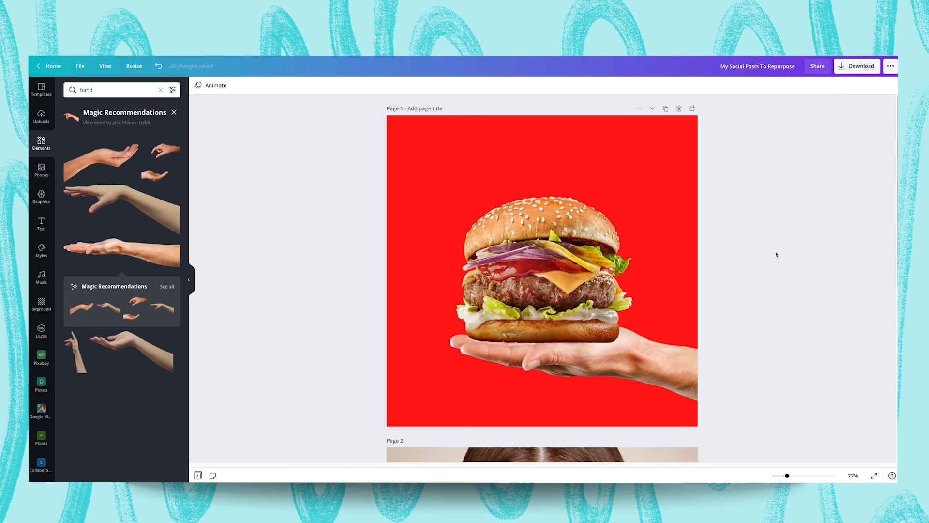
Duplicate the burger, offset the copy slightly to the right at the same height and send it backward behind the original.
{"action": "left_click", "coordinate": [557, 288]}
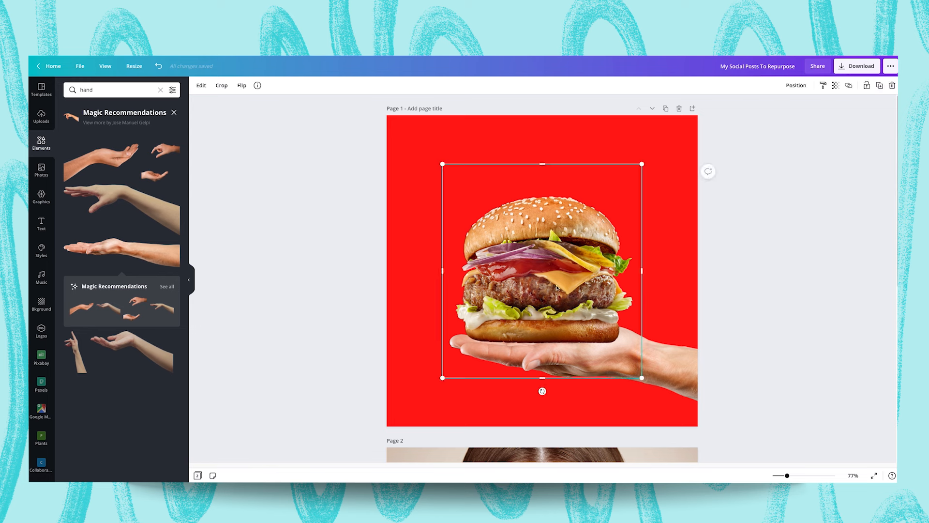
{"action": "key", "text": "ctrl+d"}
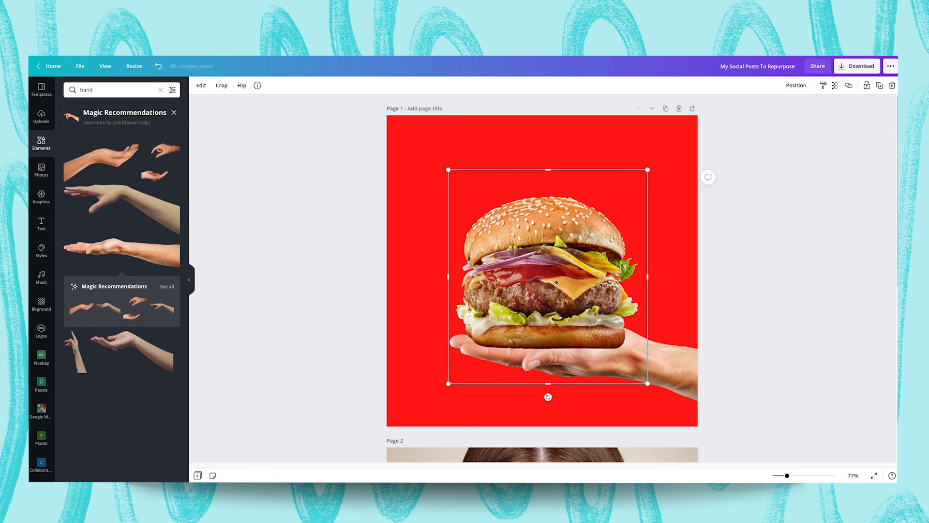
{"action": "left_click_drag", "start_coordinate": [556, 279], "coordinate": [567, 273]}
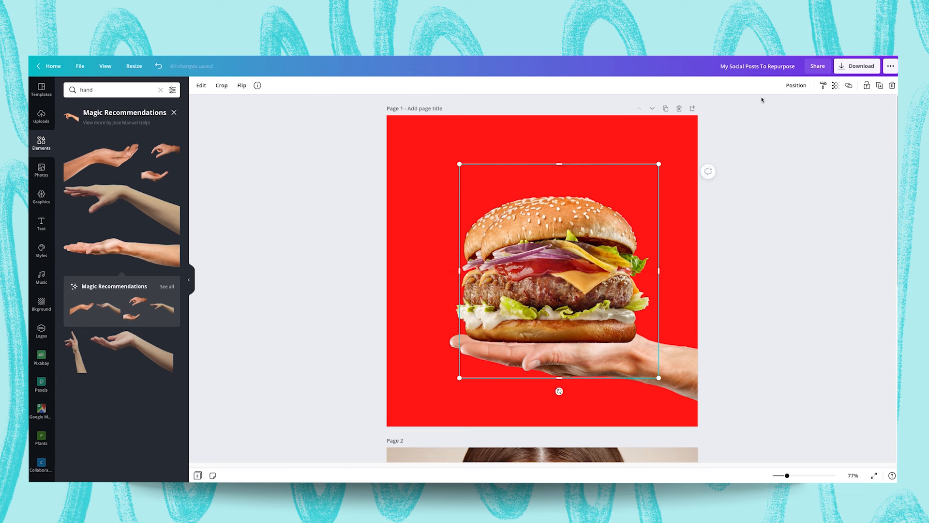
{"action": "left_click", "coordinate": [796, 85]}
{"action": "left_click", "coordinate": [773, 107]}
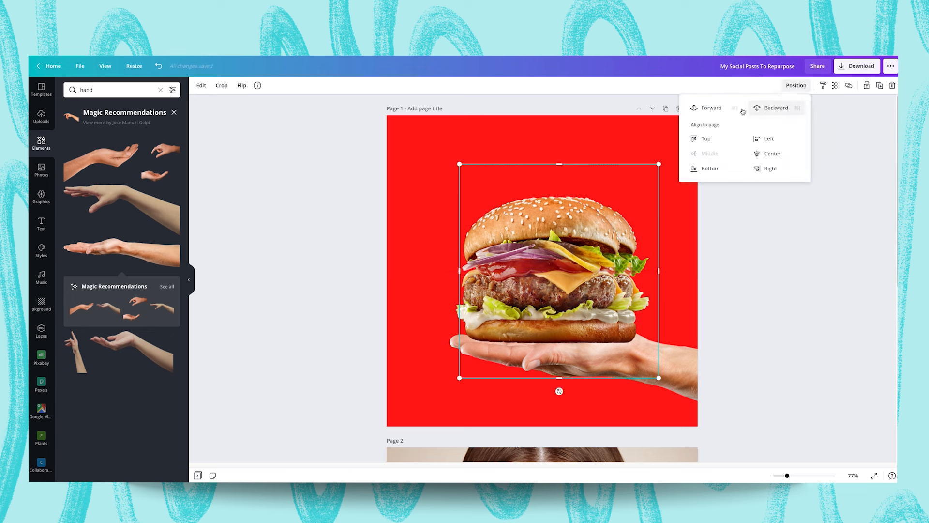
Adjust the burger copy to brightness -100, contrast 100, saturation -100 and blur 81 to form a soft black shadow.
{"action": "left_click", "coordinate": [202, 86]}
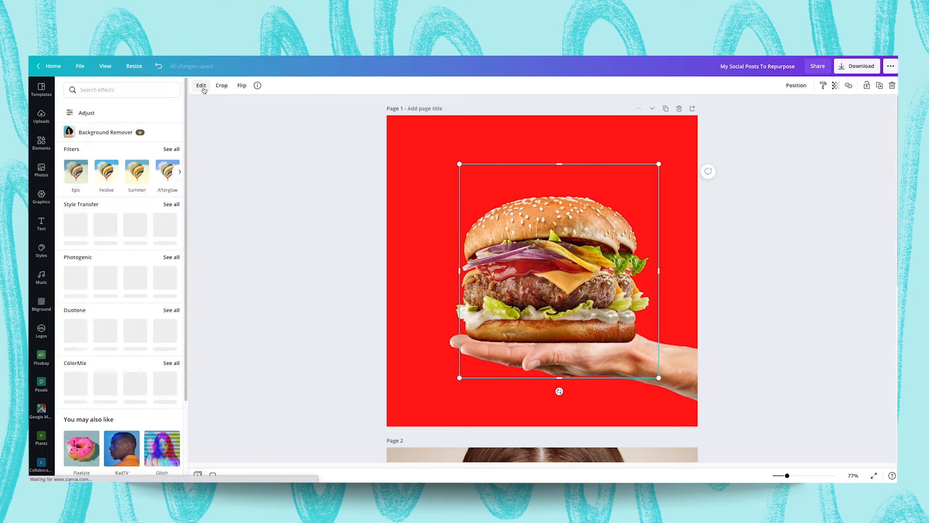
{"action": "left_click", "coordinate": [144, 115]}
{"action": "left_click_drag", "start_coordinate": [123, 120], "coordinate": [55, 118]}
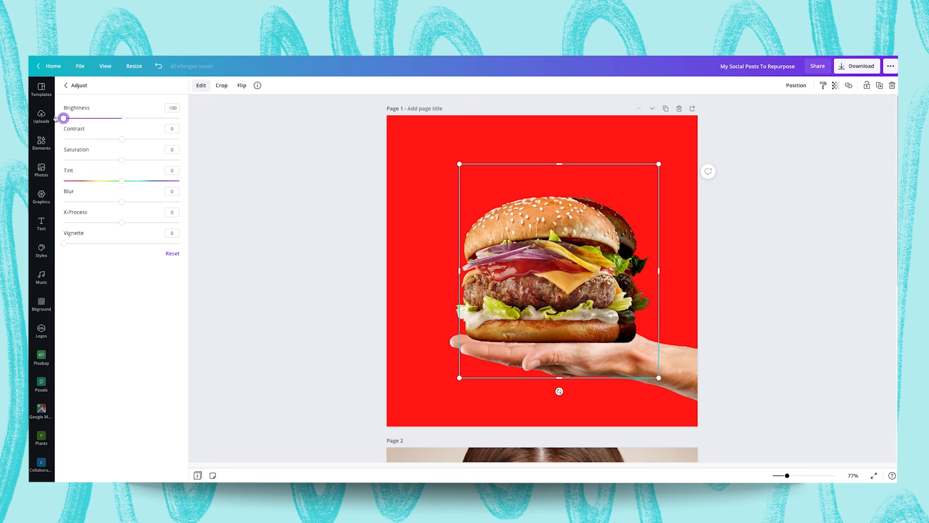
{"action": "left_click_drag", "start_coordinate": [122, 139], "coordinate": [180, 141]}
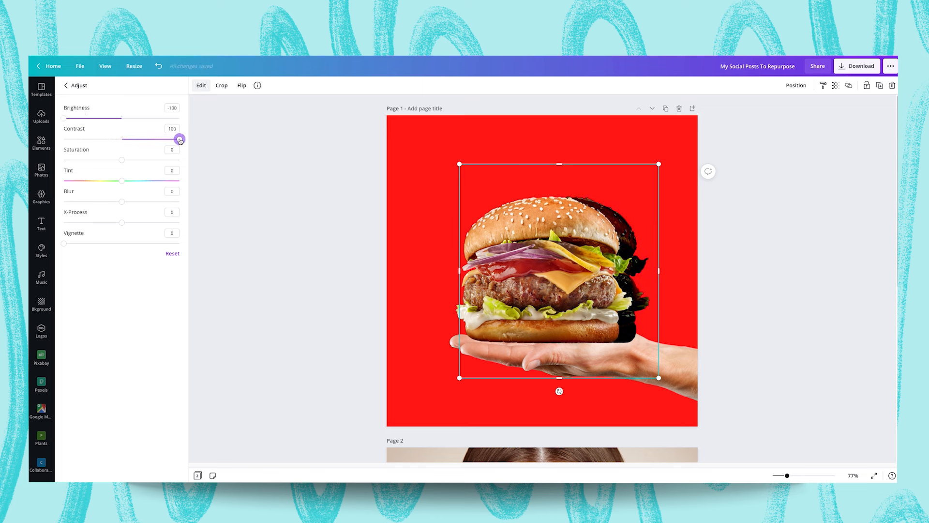
{"action": "left_click_drag", "start_coordinate": [122, 160], "coordinate": [63, 160]}
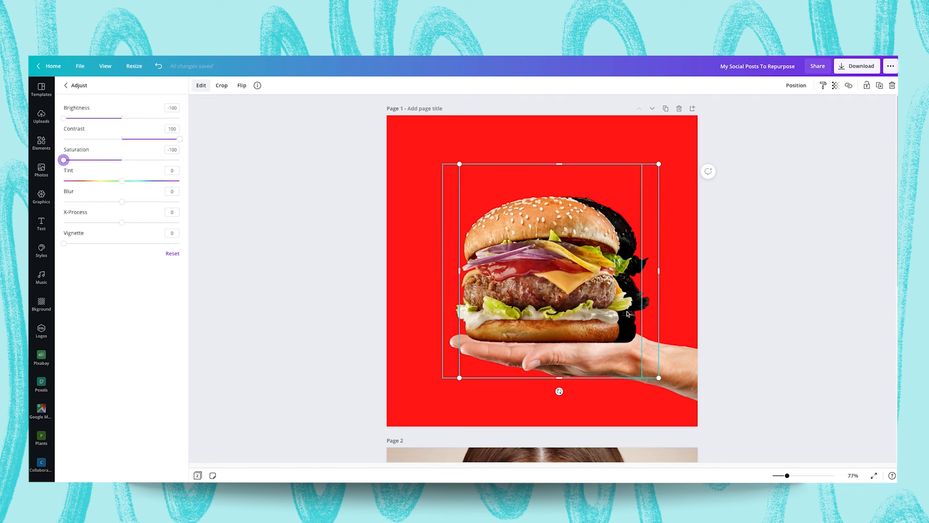
{"action": "left_click_drag", "start_coordinate": [126, 206], "coordinate": [169, 207]}
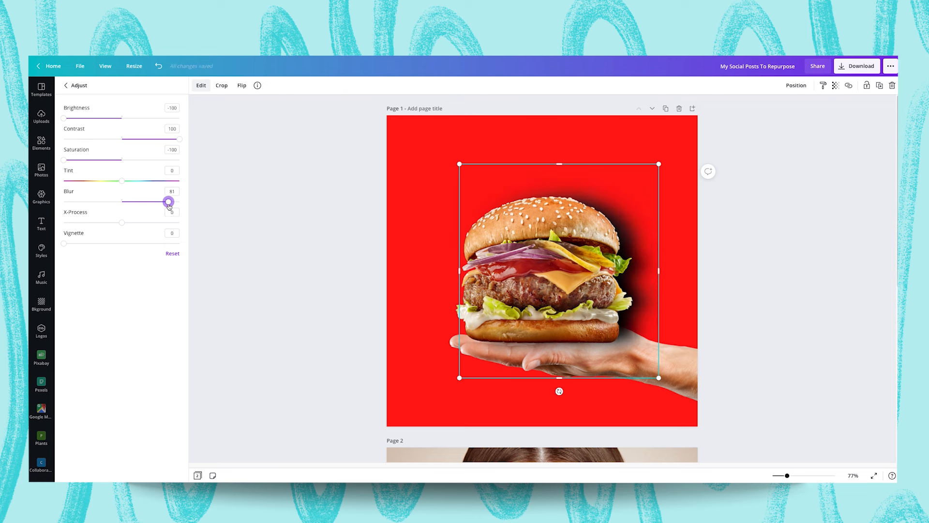
Lower the burger shadow's transparency value to 28.
{"action": "left_click", "coordinate": [835, 88]}
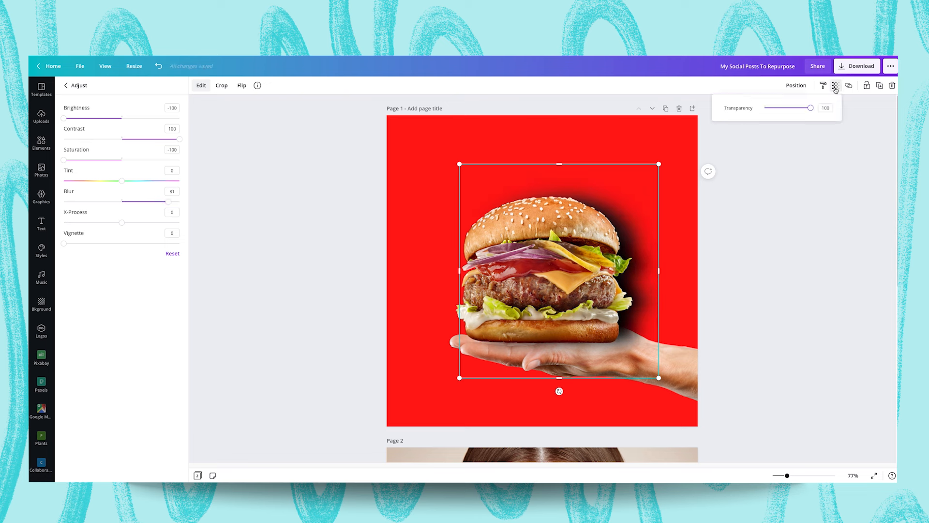
{"action": "left_click_drag", "start_coordinate": [811, 108], "coordinate": [778, 114]}
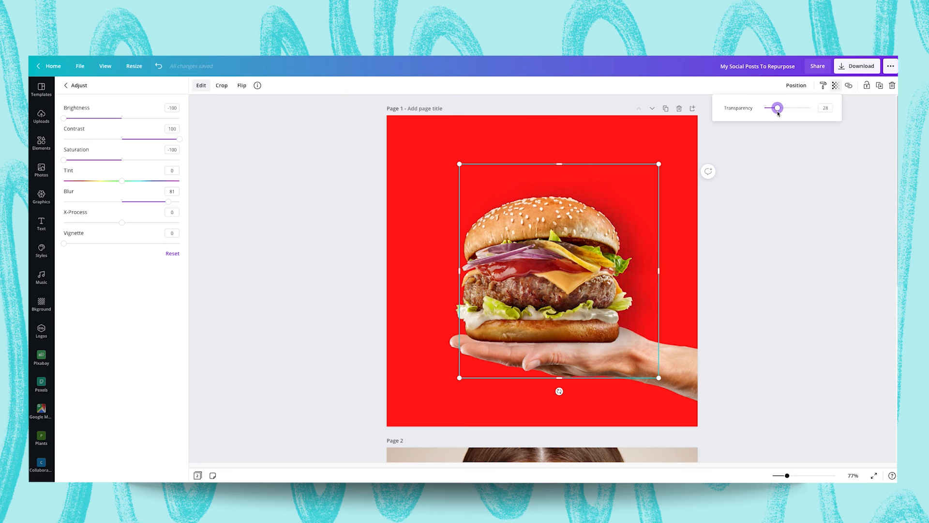
{"action": "left_click", "coordinate": [741, 247]}
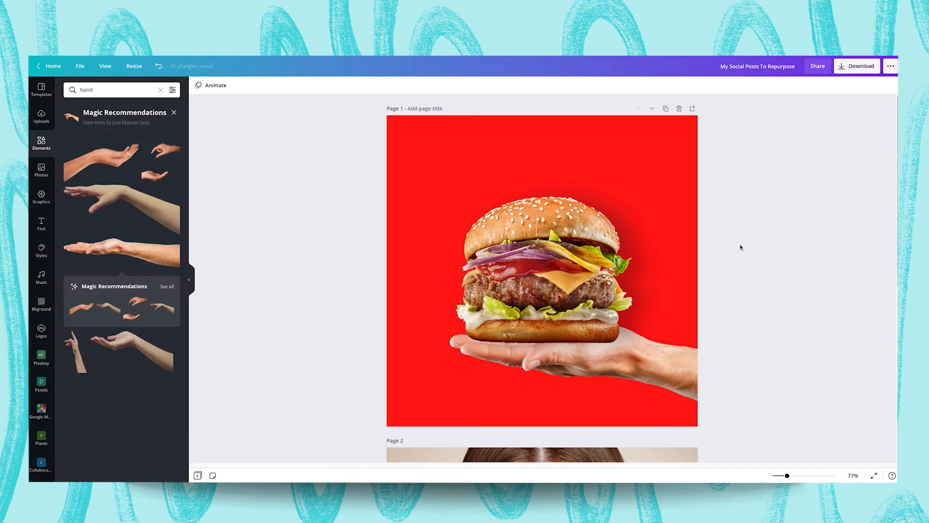
Duplicate the hand, offset the copy slightly up and to the right of the original, and send it to the back.
{"action": "left_click", "coordinate": [661, 363]}
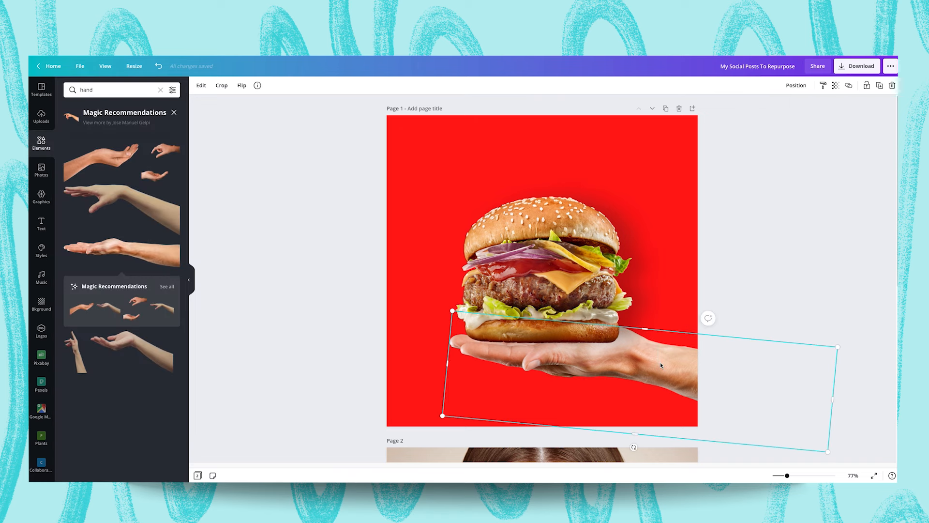
{"action": "key", "text": "shift+Right"}
{"action": "key", "text": "shift+Down"}
{"action": "left_click_drag", "start_coordinate": [652, 364], "coordinate": [661, 351]}
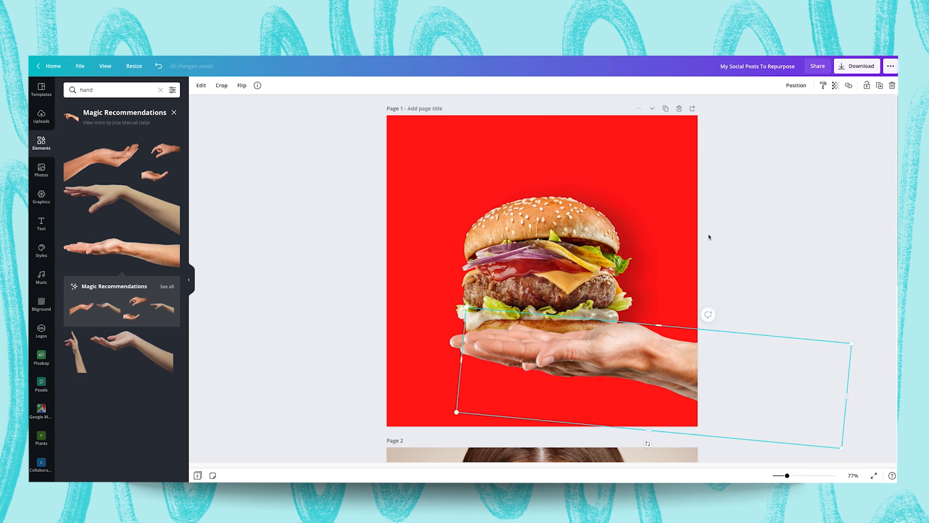
{"action": "left_click", "coordinate": [796, 85]}
{"action": "left_click", "coordinate": [769, 123]}
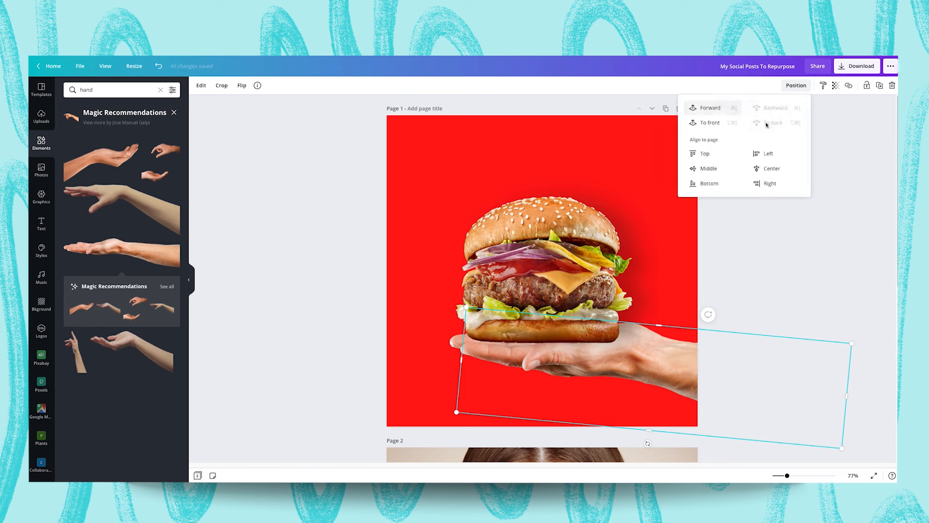
Adjust the hand copy to brightness -100, contrast 100, saturation -100 and blur 20 to form a soft black shadow.
{"action": "left_click", "coordinate": [201, 85]}
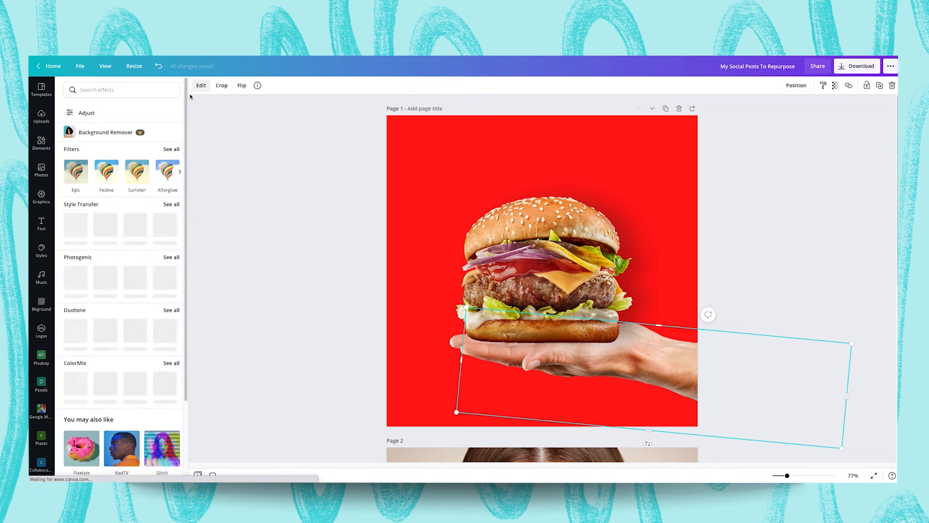
{"action": "left_click", "coordinate": [118, 117]}
{"action": "left_click_drag", "start_coordinate": [122, 117], "coordinate": [61, 119]}
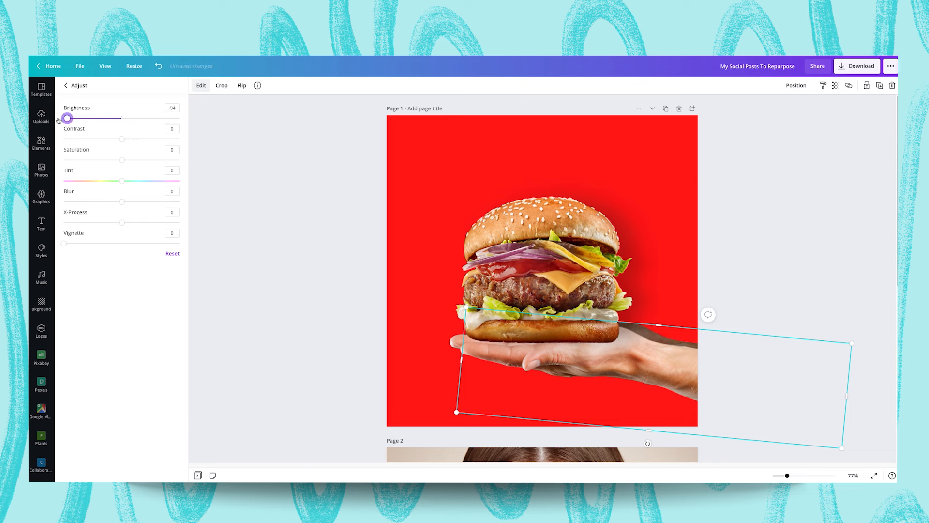
{"action": "left_click_drag", "start_coordinate": [122, 139], "coordinate": [188, 143]}
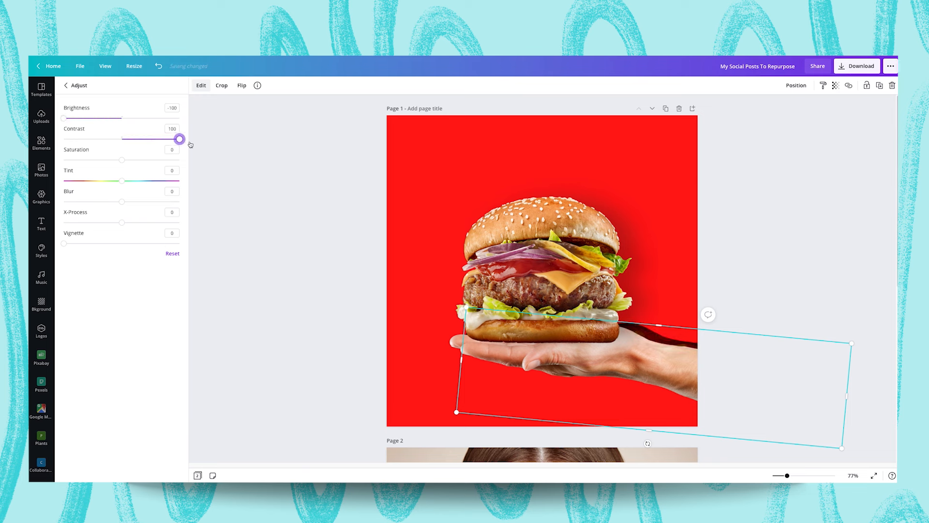
{"action": "left_click_drag", "start_coordinate": [122, 159], "coordinate": [56, 159]}
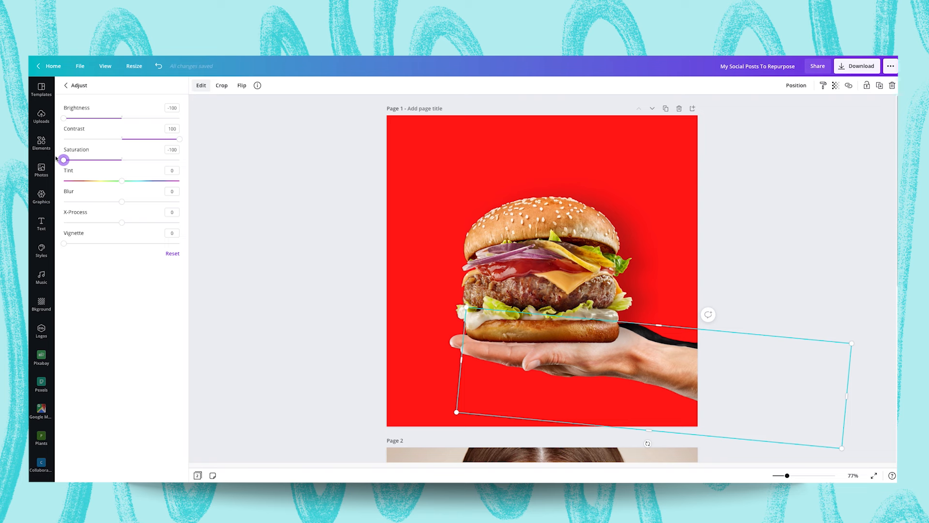
{"action": "left_click_drag", "start_coordinate": [122, 203], "coordinate": [133, 202]}
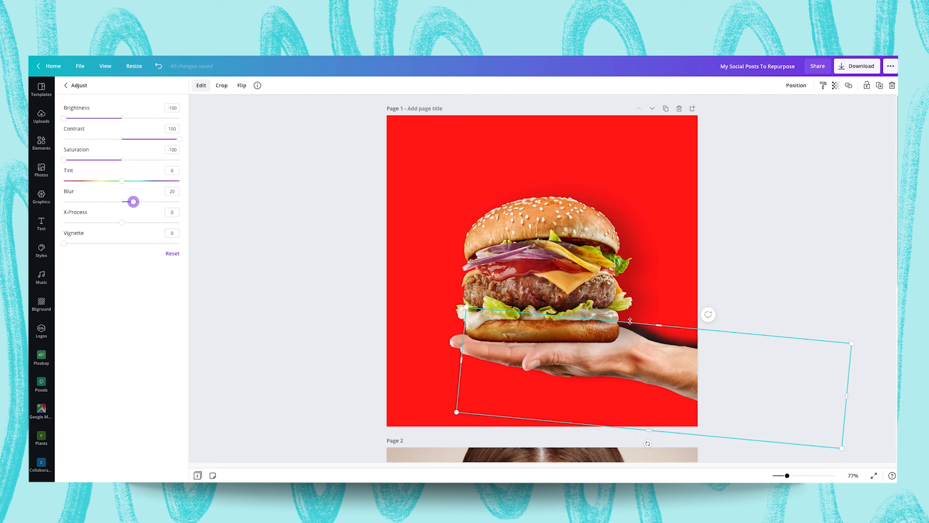
{"action": "left_click", "coordinate": [752, 297]}
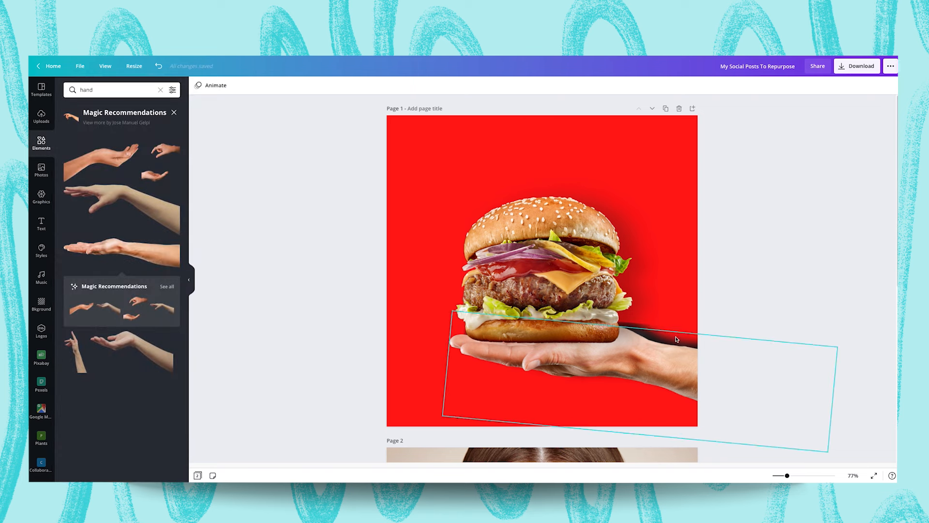
Move the hand shadow up behind the top of the burger, flip it vertically and lower its transparency value to about 30.
{"action": "left_click_drag", "start_coordinate": [661, 332], "coordinate": [686, 151]}
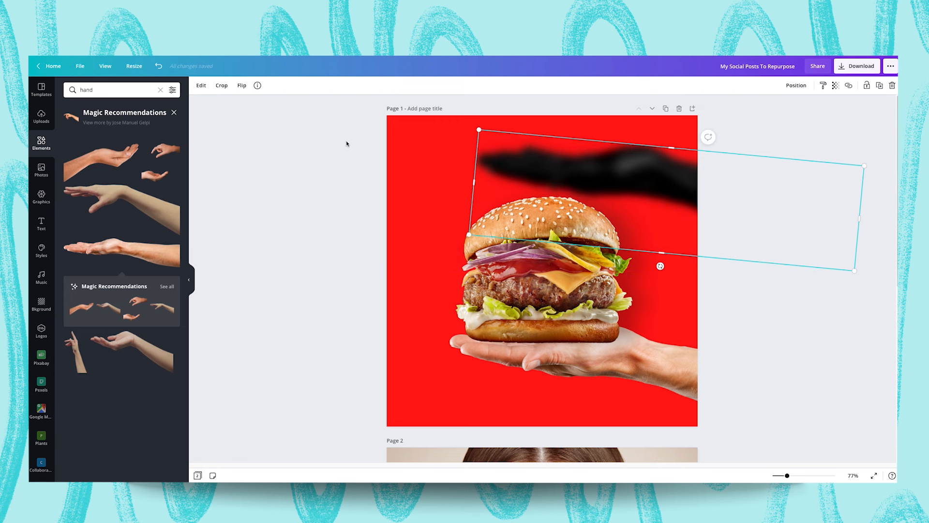
{"action": "left_click", "coordinate": [241, 86]}
{"action": "left_click", "coordinate": [259, 120]}
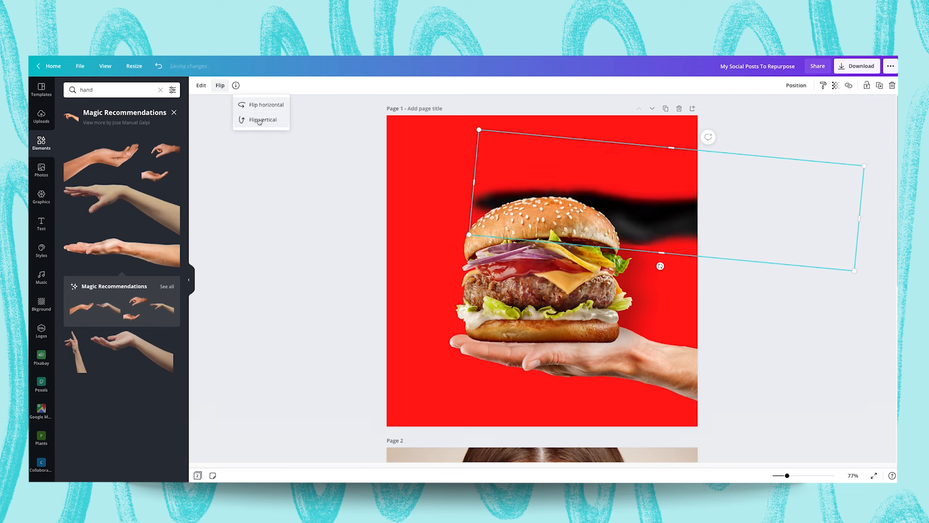
{"action": "left_click", "coordinate": [835, 85]}
{"action": "left_click_drag", "start_coordinate": [809, 108], "coordinate": [779, 112]}
{"action": "key", "text": "Escape"}
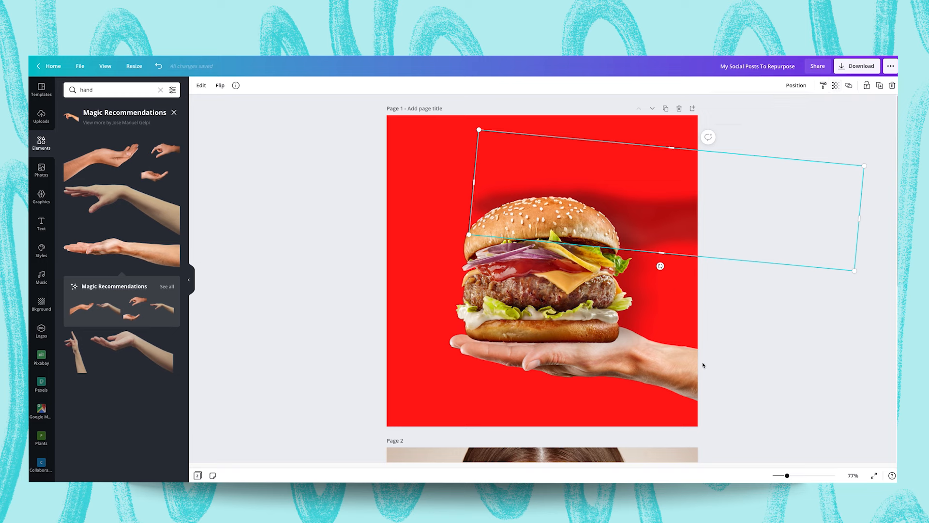
Move the flipped hand shadow down and rotate it clockwise so it falls along the upper edge of the wrist.
{"action": "left_click_drag", "start_coordinate": [668, 204], "coordinate": [666, 325]}
{"action": "left_click_drag", "start_coordinate": [660, 386], "coordinate": [651, 387]}
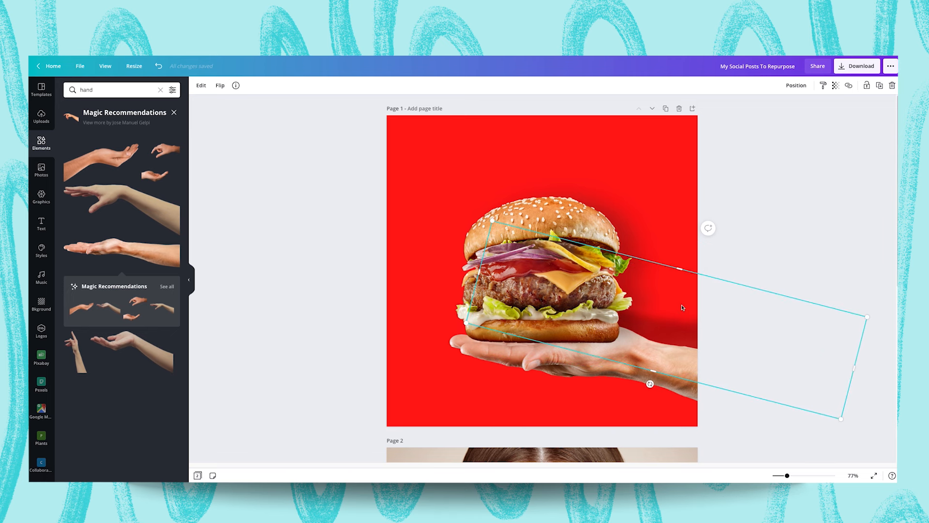
{"action": "left_click_drag", "start_coordinate": [683, 306], "coordinate": [682, 313]}
{"action": "left_click_drag", "start_coordinate": [651, 391], "coordinate": [642, 389]}
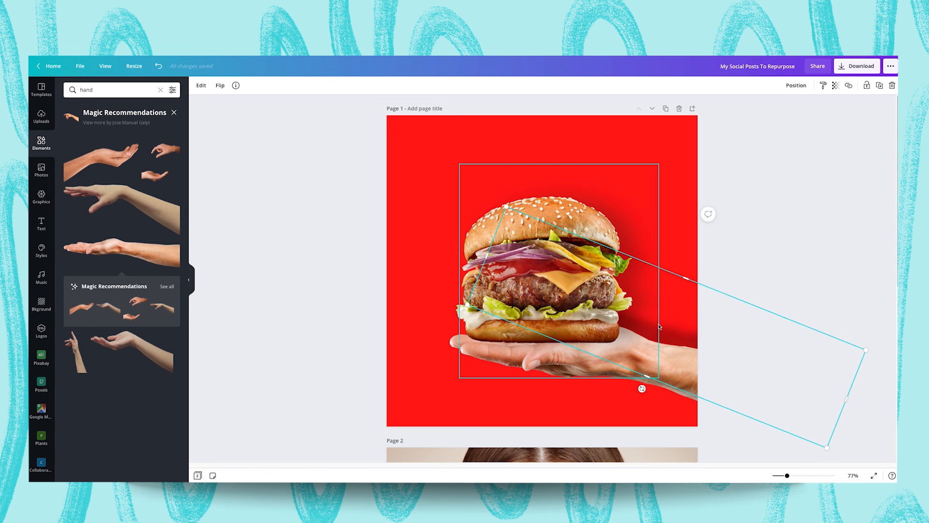
{"action": "left_click", "coordinate": [835, 86]}
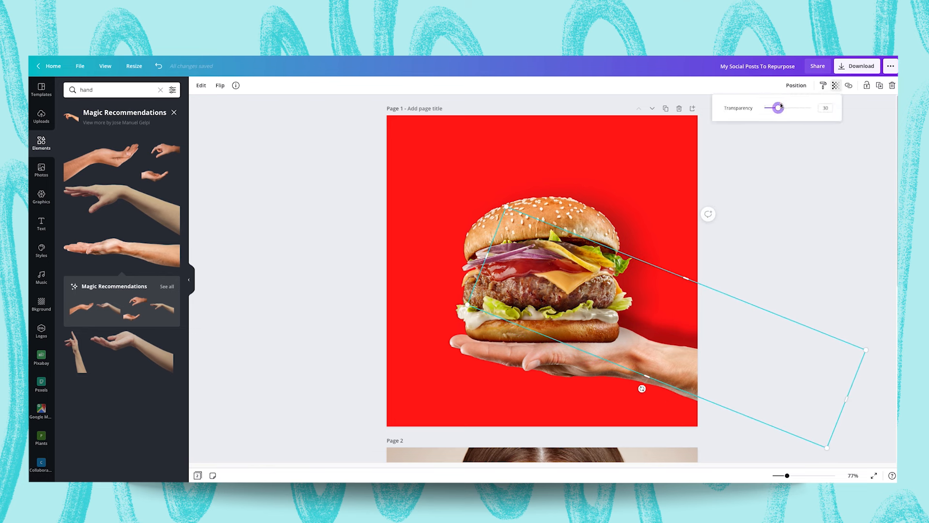
{"action": "left_click", "coordinate": [719, 289]}
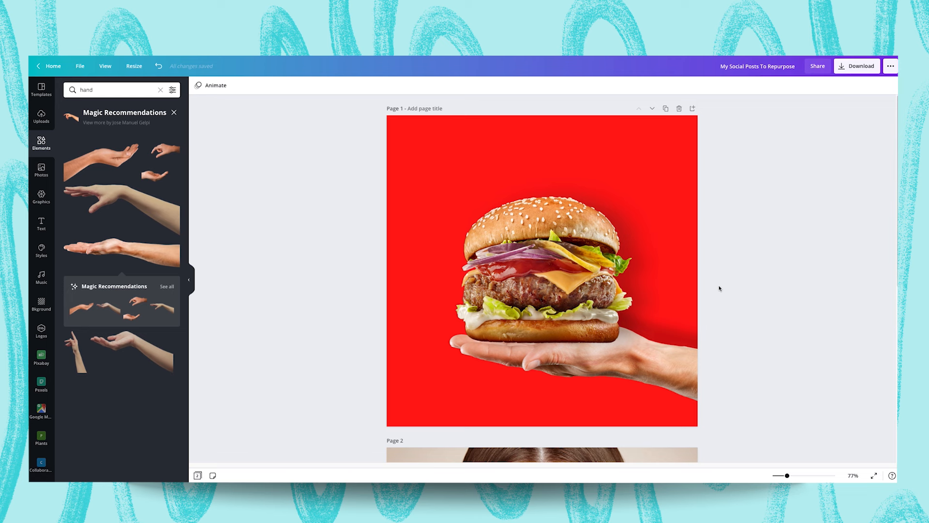
Add a heading reading "Un-burger-lievable" and place it below the hand near the post's lower edge.
{"action": "left_click", "coordinate": [41, 224]}
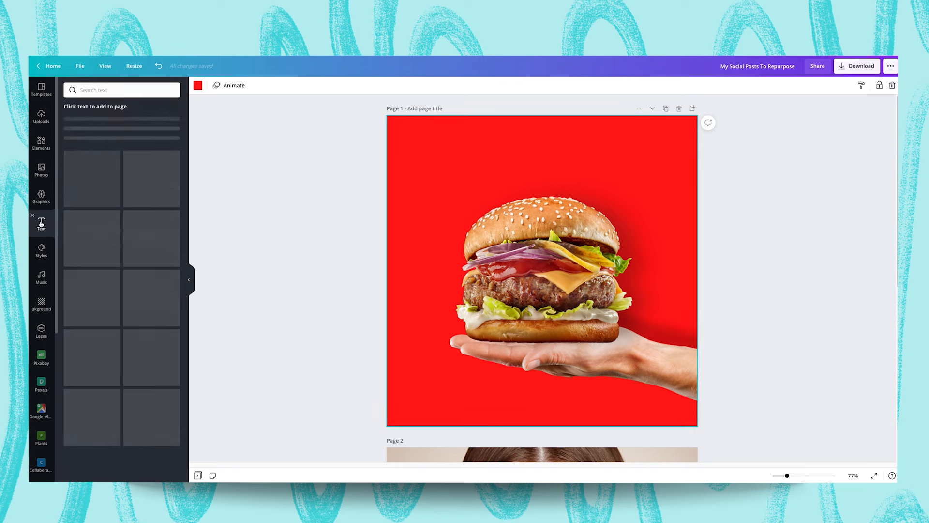
{"action": "left_click", "coordinate": [112, 127]}
{"action": "double_click", "coordinate": [522, 272]}
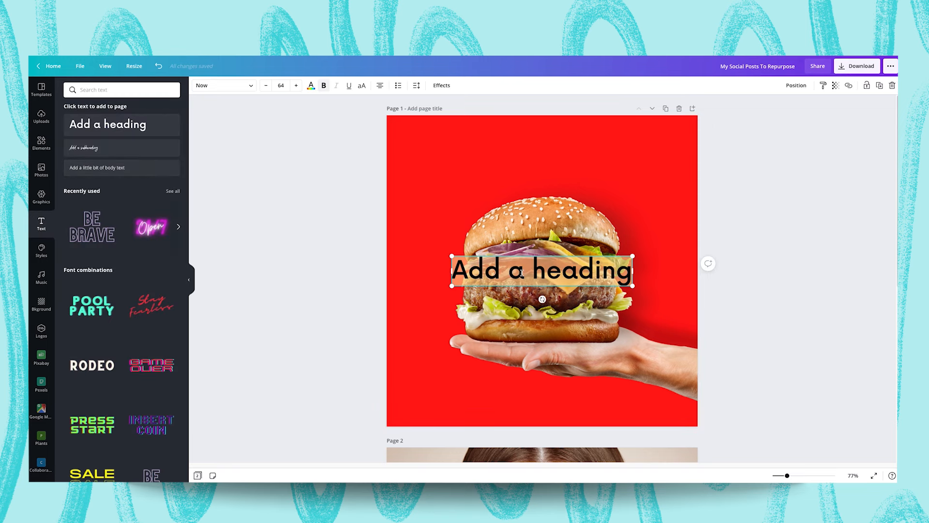
{"action": "type", "text": "Un-"}
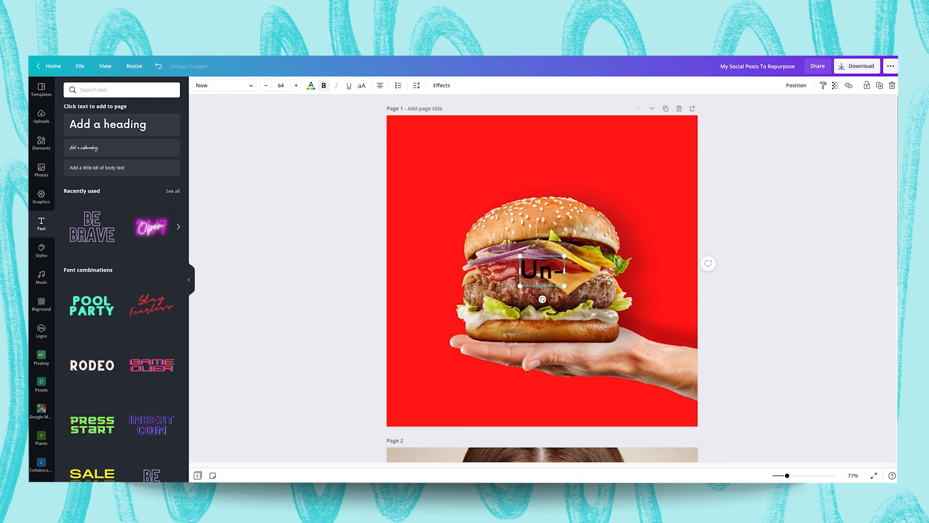
{"action": "type", "text": "burger-lievable"}
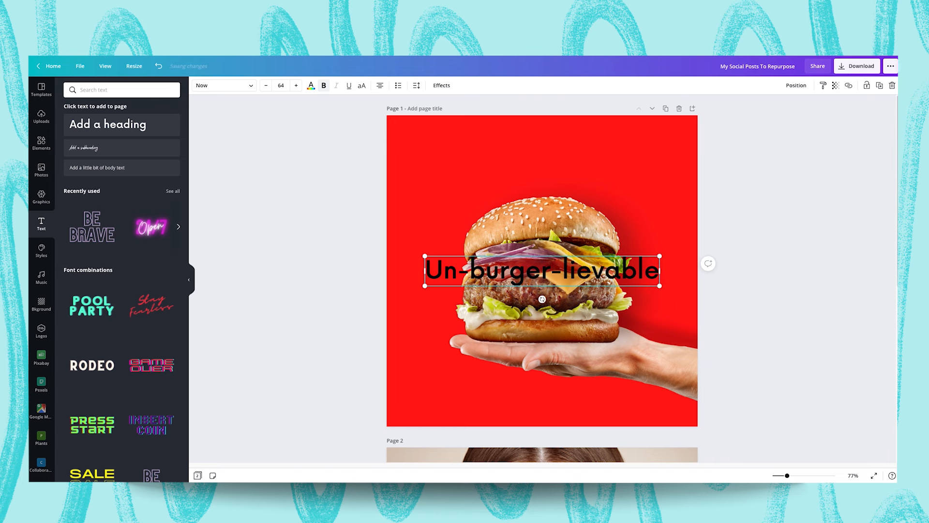
{"action": "left_click", "coordinate": [742, 290]}
{"action": "left_click", "coordinate": [608, 273]}
{"action": "left_click_drag", "start_coordinate": [608, 272], "coordinate": [590, 399]}
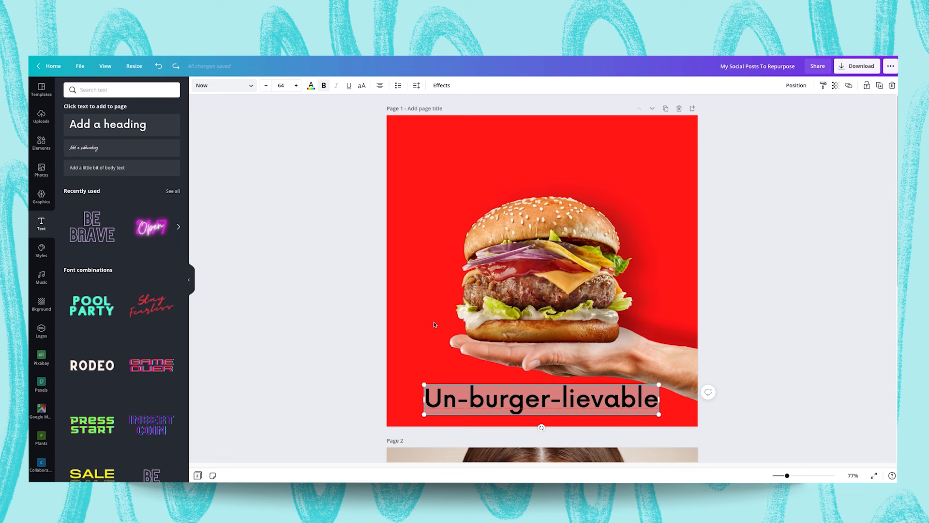
Try the Children One and Nice fonts on the heading, then apply the Balmy handwriting font.
{"action": "left_click", "coordinate": [252, 87]}
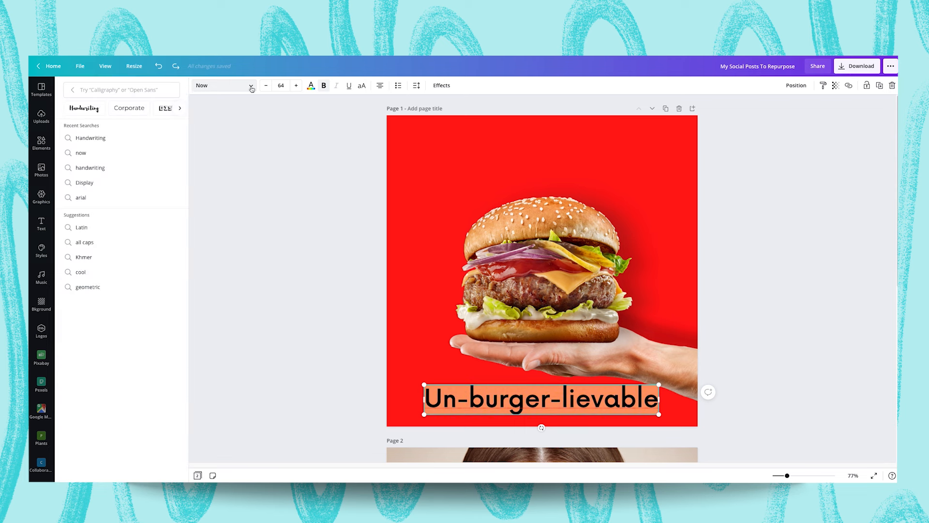
{"action": "left_click", "coordinate": [94, 111]}
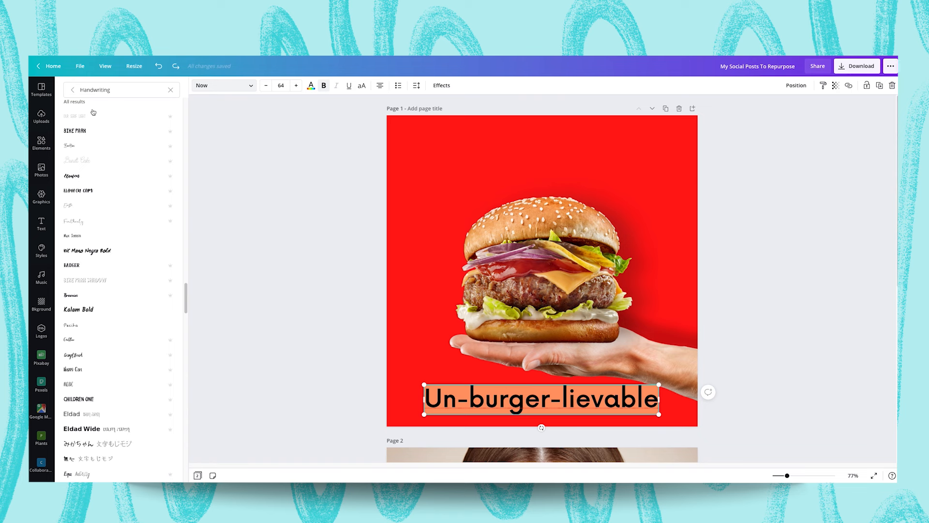
{"action": "scroll", "coordinate": [90, 189], "scroll_direction": "down", "scroll_amount": 3}
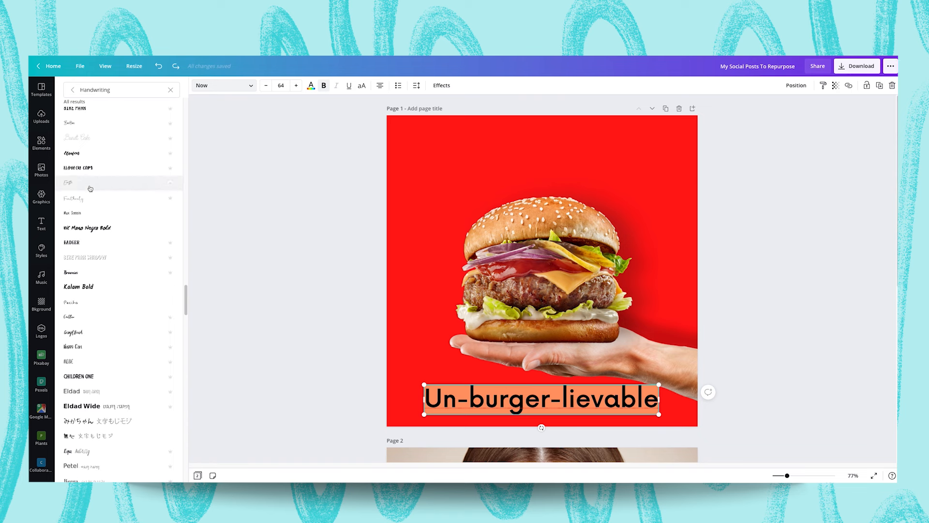
{"action": "left_click", "coordinate": [94, 275]}
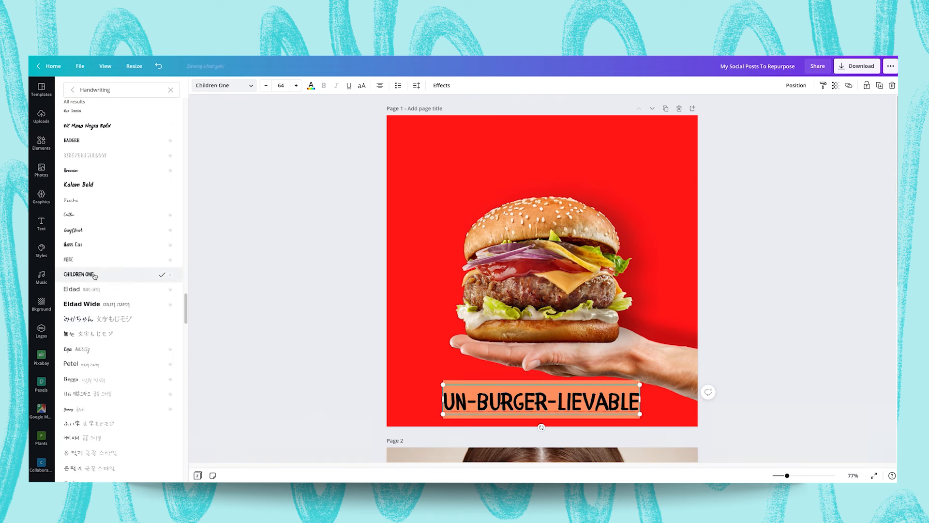
{"action": "scroll", "coordinate": [114, 325], "scroll_direction": "down", "scroll_amount": 4}
{"action": "scroll", "coordinate": [114, 325], "scroll_direction": "down", "scroll_amount": 4}
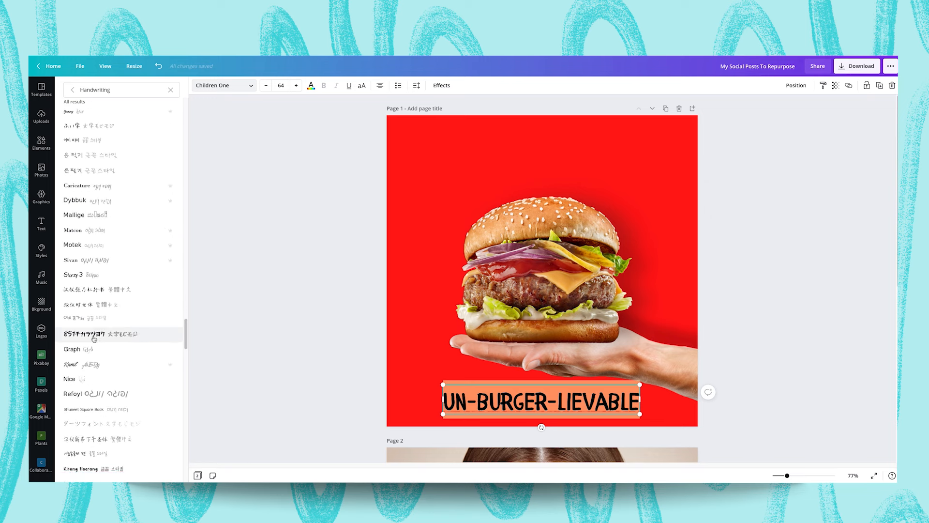
{"action": "left_click", "coordinate": [106, 303]}
{"action": "scroll", "coordinate": [105, 331], "scroll_direction": "down", "scroll_amount": 2}
{"action": "scroll", "coordinate": [105, 331], "scroll_direction": "down", "scroll_amount": 5}
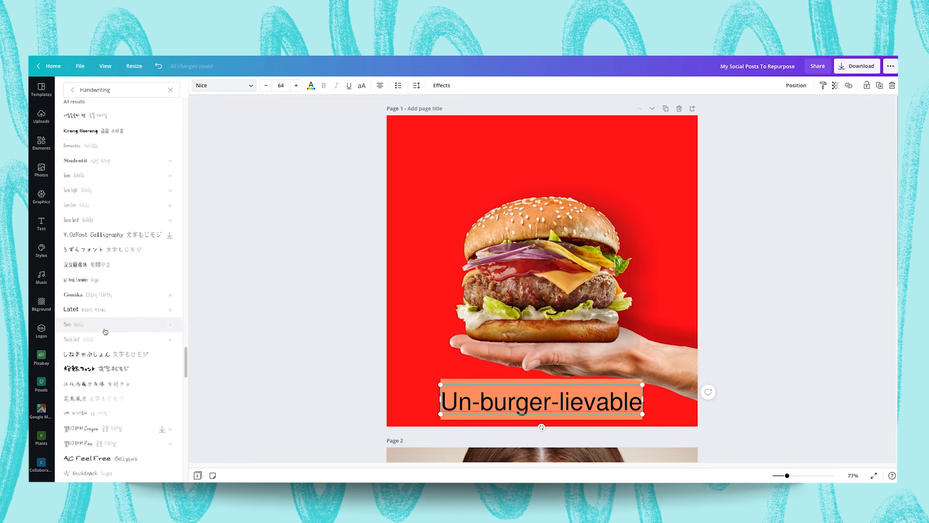
{"action": "left_click", "coordinate": [100, 319]}
{"action": "left_click", "coordinate": [99, 304]}
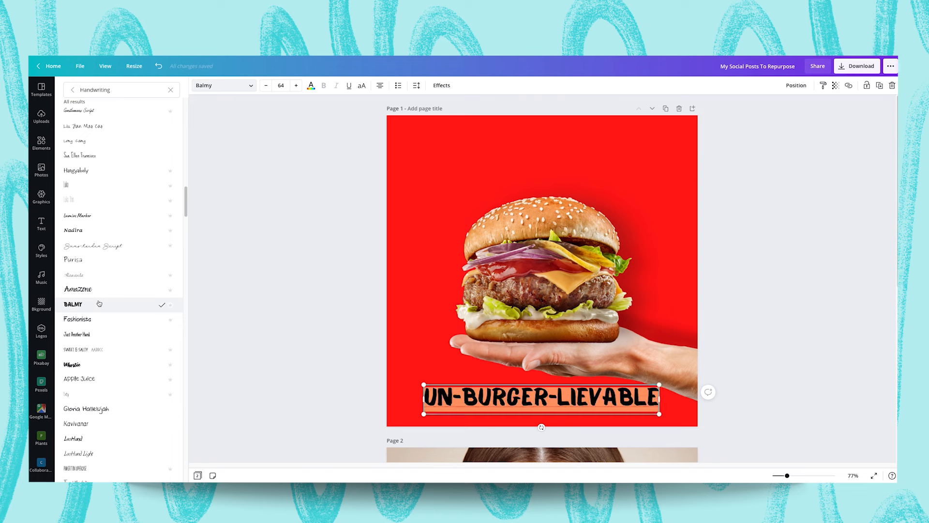
{"action": "left_click", "coordinate": [307, 323]}
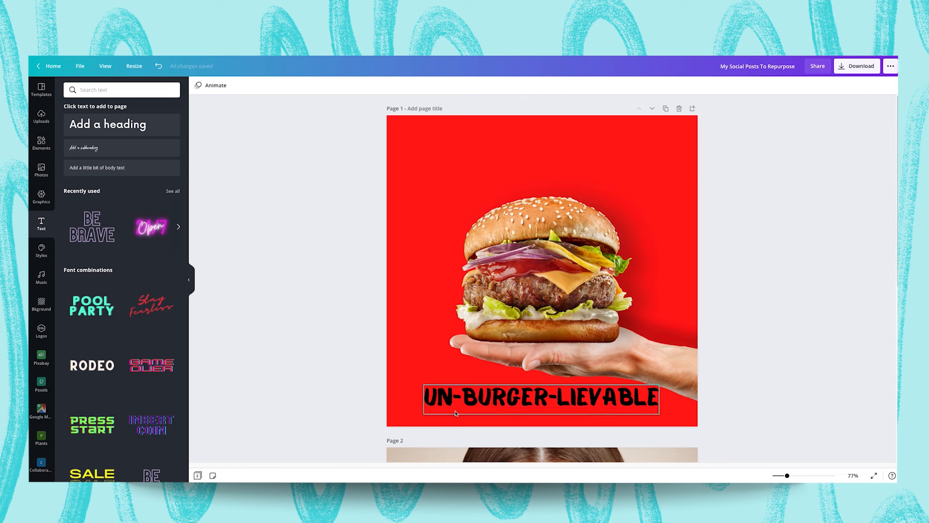
Change the color of the whole "Un-burger-lievable" heading to white.
{"action": "left_click", "coordinate": [513, 409]}
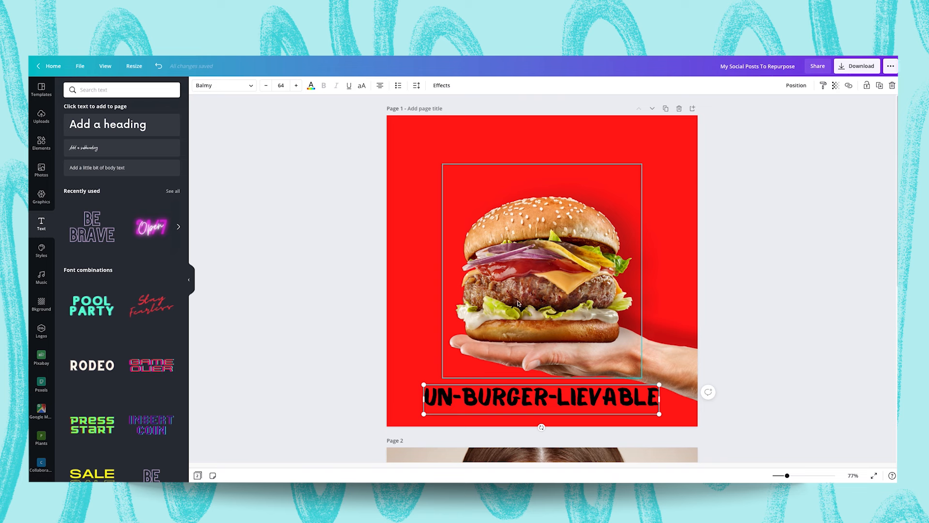
{"action": "triple_click", "coordinate": [504, 396]}
{"action": "left_click", "coordinate": [311, 86]}
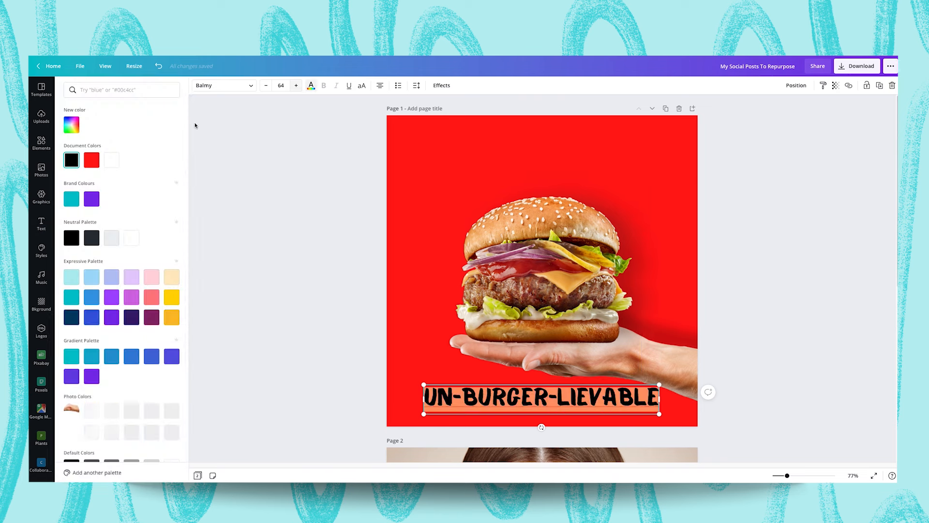
{"action": "left_click", "coordinate": [111, 163]}
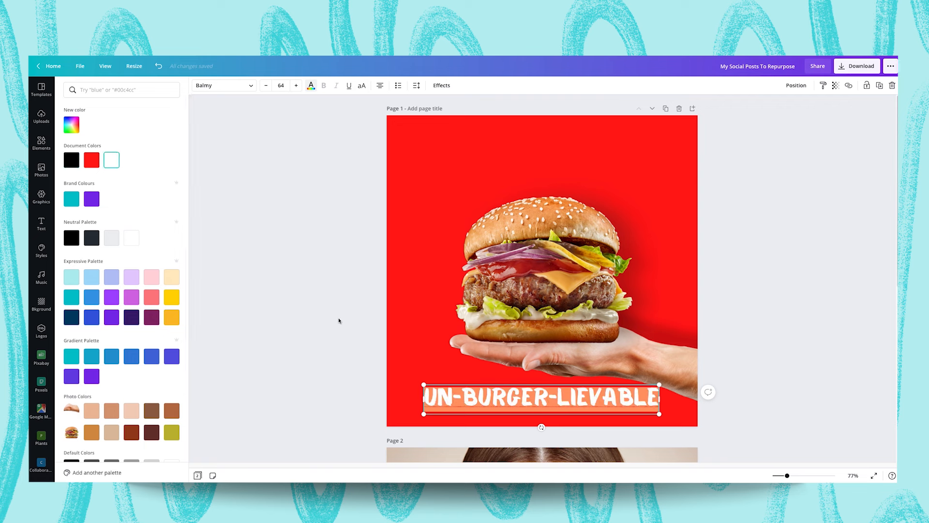
{"action": "left_click", "coordinate": [359, 337]}
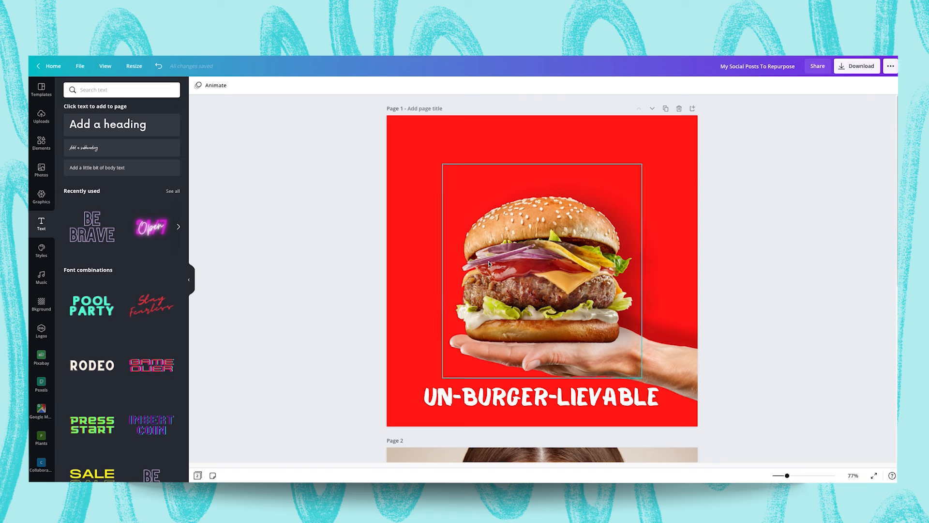
Clear the hand search in the elements library, add a dashed line to the post and set its line weight to 3.
{"action": "left_click", "coordinate": [41, 144]}
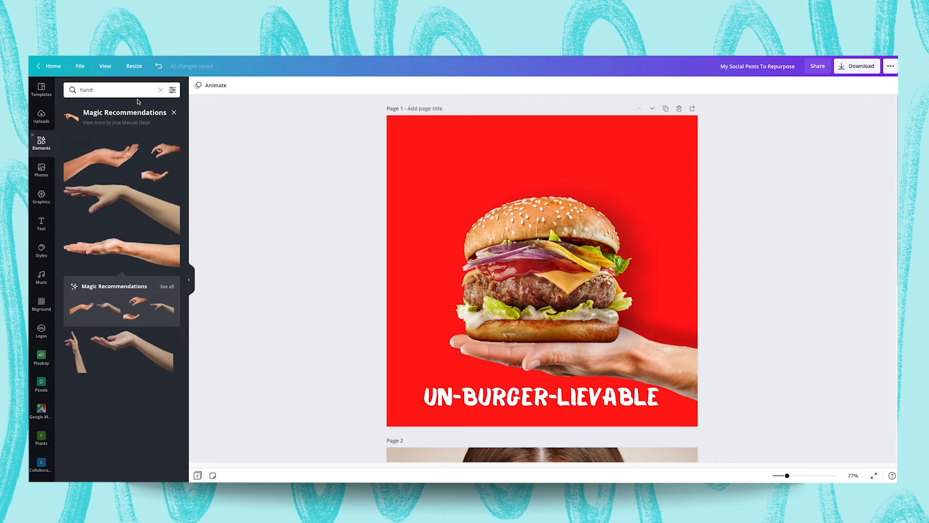
{"action": "left_click", "coordinate": [159, 91]}
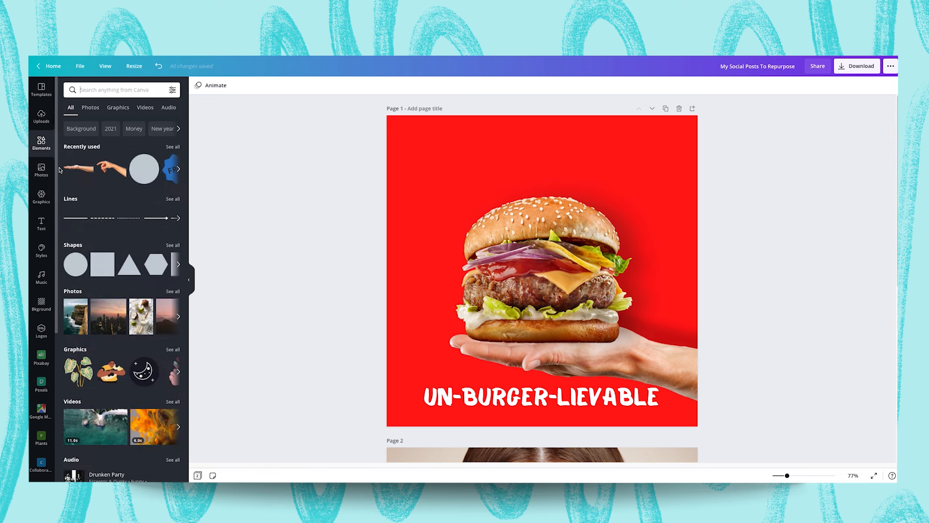
{"action": "left_click", "coordinate": [102, 218]}
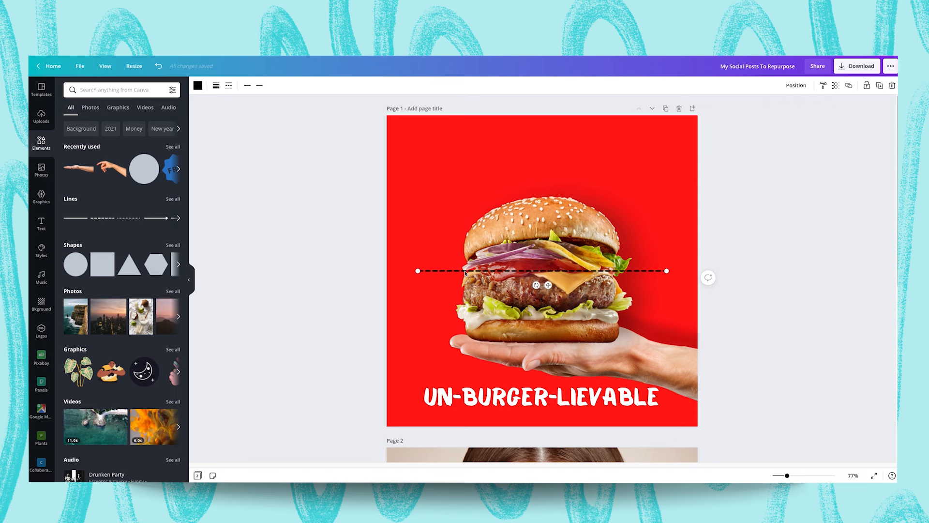
{"action": "left_click", "coordinate": [216, 86]}
{"action": "left_click", "coordinate": [320, 108]}
{"action": "key", "text": "Return"}
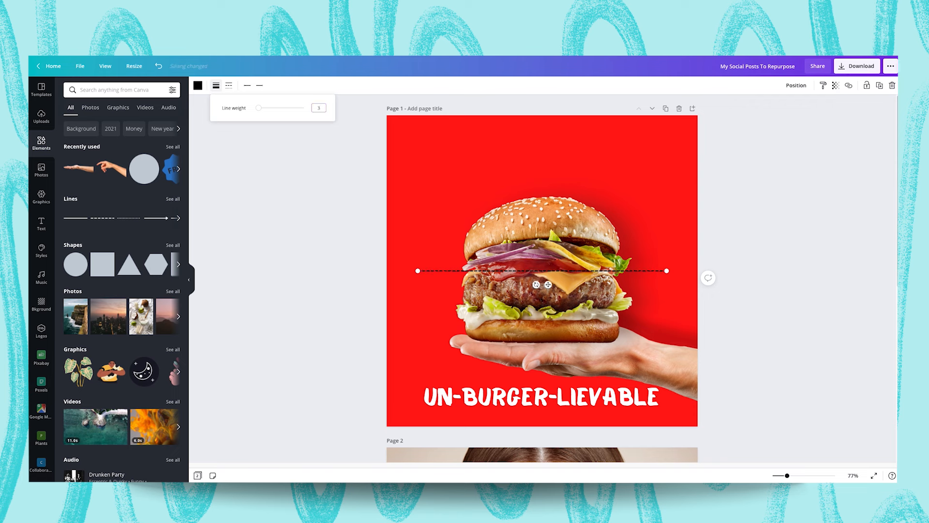
Shorten the dashed line into a slanted white callout line reaching the burger's bottom bun from the left.
{"action": "left_click_drag", "start_coordinate": [419, 270], "coordinate": [454, 335]}
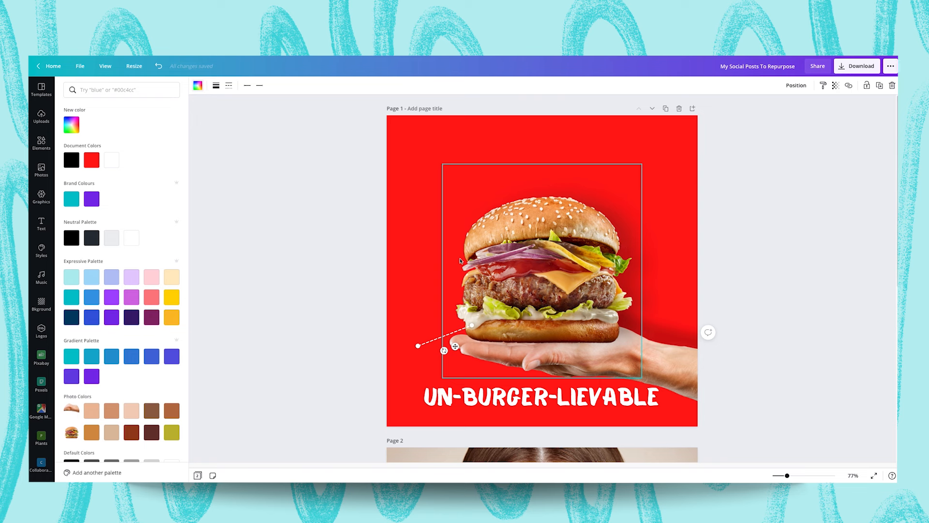
Shorten the dashed callout line and duplicate it around the burger, angling each copy towards a different ingredient on both sides and the top bun.
{"action": "mouse_move", "coordinate": [438, 340]}
{"action": "left_mouse_down"}
{"action": "mouse_move", "coordinate": [443, 347]}
{"action": "mouse_move", "coordinate": [443, 335]}
{"action": "left_mouse_up"}
{"action": "left_click", "coordinate": [450, 293]}
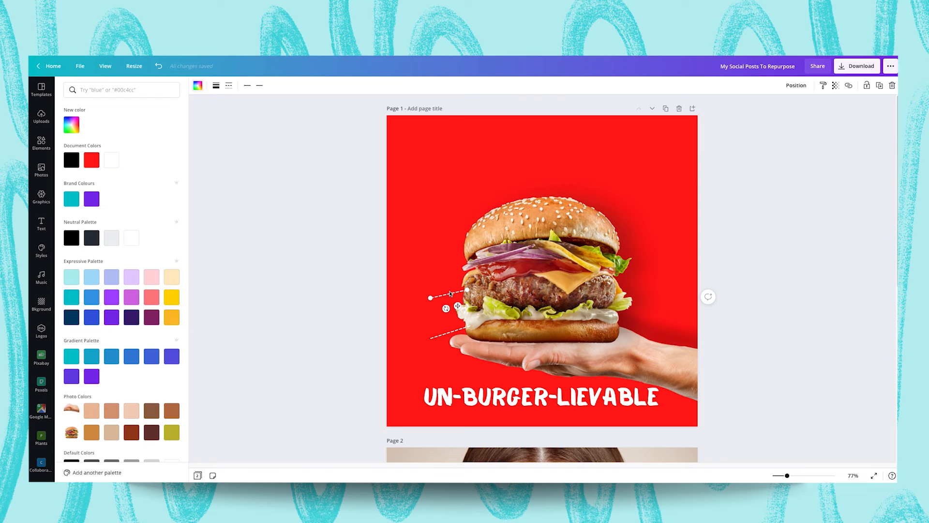
{"action": "left_click_drag", "start_coordinate": [450, 294], "coordinate": [517, 176]}
{"action": "left_click_drag", "start_coordinate": [571, 233], "coordinate": [643, 309]}
{"action": "key", "text": "ctrl+d"}
{"action": "left_click", "coordinate": [680, 247]}
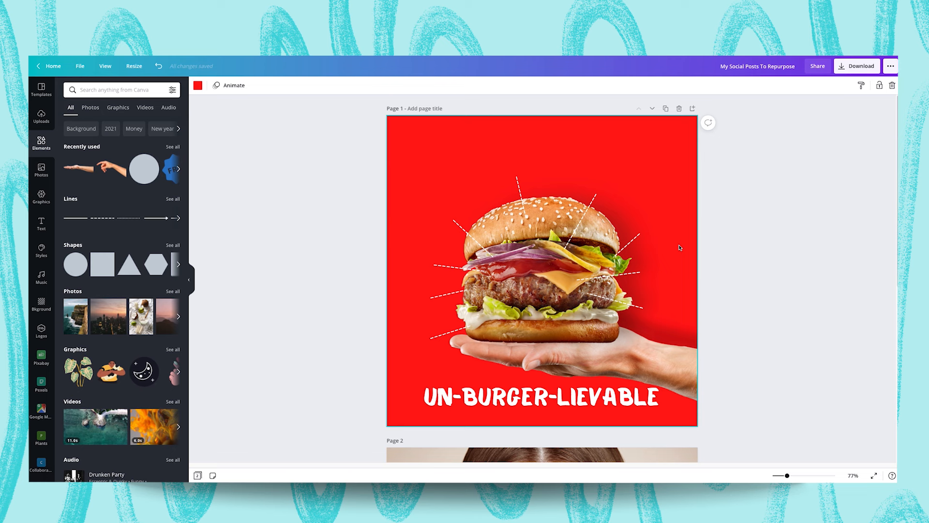
Duplicate the headline above the burger, change it to "TOASTED BUN", shrink it to size 33.9 and break it into two lines.
{"action": "left_click", "coordinate": [489, 393]}
{"action": "left_click_drag", "start_coordinate": [489, 393], "coordinate": [485, 151]}
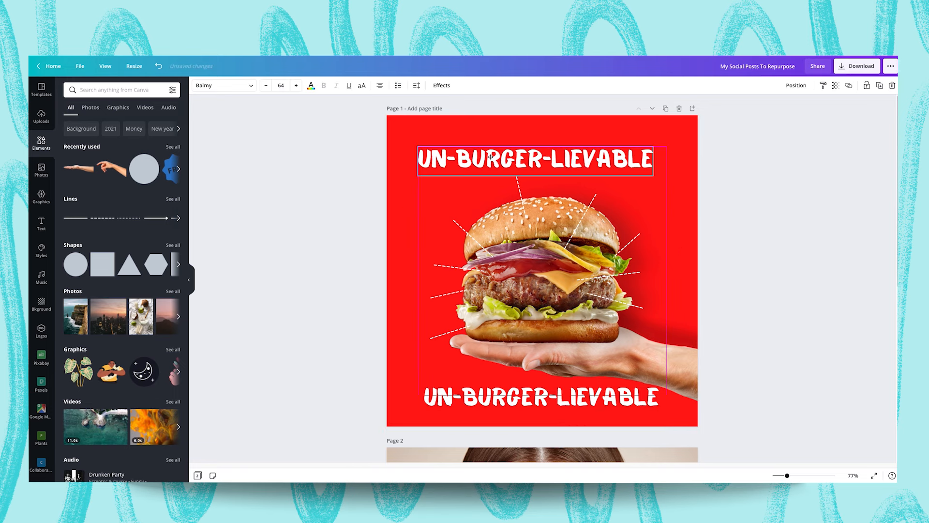
{"action": "double_click", "coordinate": [451, 158]}
{"action": "type", "text": "TOASTED BUN"}
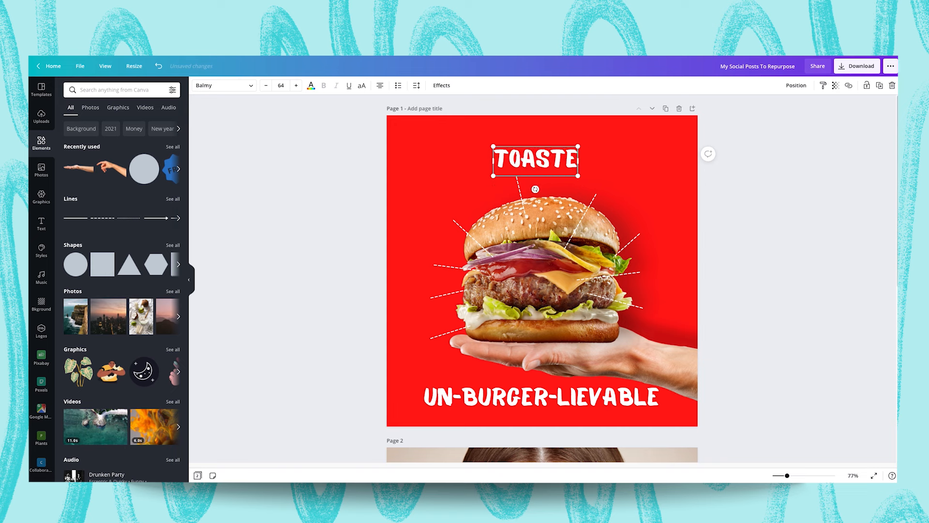
{"action": "left_click_drag", "start_coordinate": [461, 146], "coordinate": [513, 164]}
{"action": "left_click", "coordinate": [588, 170]}
{"action": "key", "text": "Return"}
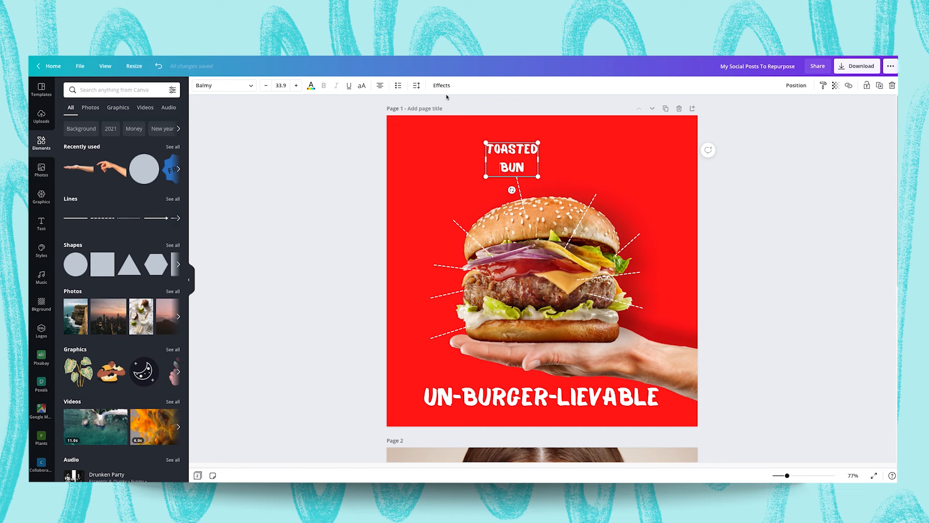
Tighten the line height of the "TOASTED BUN" label to about 0.91.
{"action": "left_click", "coordinate": [416, 85]}
{"action": "left_click_drag", "start_coordinate": [478, 126], "coordinate": [467, 127]}
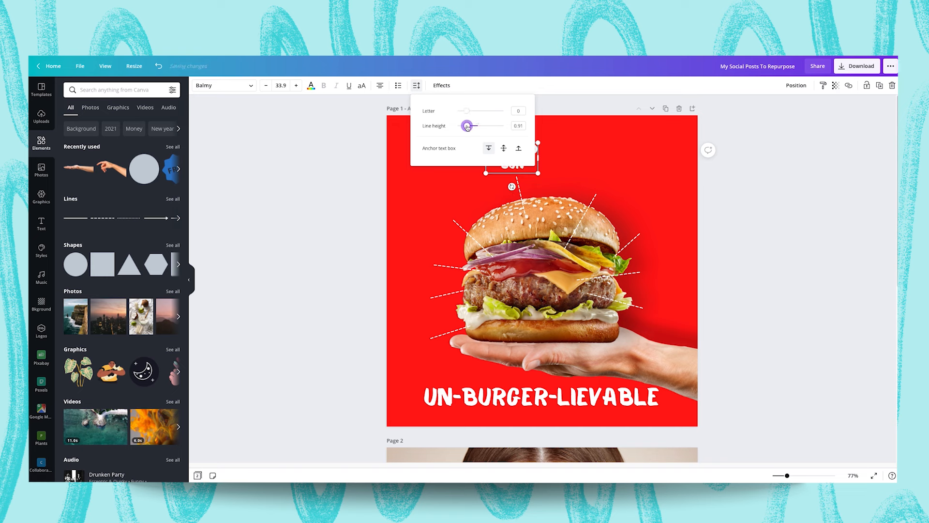
{"action": "left_click", "coordinate": [367, 178]}
{"action": "left_click", "coordinate": [519, 161]}
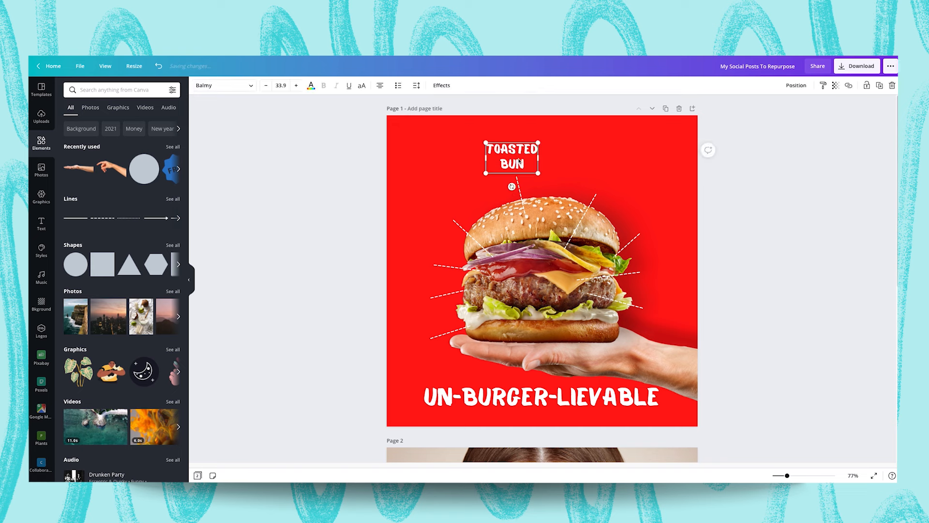
Duplicate the label for the callout lines right of the burger, with the texts "PICKLES", "LETTUCE", "CHEESE" and "ANGUS BEEF".
{"action": "key", "text": "super+d"}
{"action": "left_click_drag", "start_coordinate": [520, 161], "coordinate": [663, 299]}
{"action": "double_click", "coordinate": [603, 174]}
{"action": "type", "text": "PICKLES"}
{"action": "key", "text": "super+d"}
{"action": "type", "text": "LETTUCE"}
{"action": "key", "text": "super+d"}
{"action": "type", "text": "CHEESE"}
{"action": "key", "text": "super+d"}
{"action": "type", "text": "ANGUS BEEF"}
Duplicate the label for the callout lines left of the burger, with the texts "ONION", "TOMATO SAUCE" and "AIOLI".
{"action": "left_click", "coordinate": [609, 190]}
{"action": "key", "text": "super+d"}
{"action": "type", "text": "ONION"}
{"action": "left_click_drag", "start_coordinate": [609, 190], "coordinate": [413, 337]}
{"action": "key", "text": "super+d"}
{"action": "type", "text": "TOMATO SAUCE"}
{"action": "key", "text": "super+d"}
{"action": "type", "text": "AIOLI"}
{"action": "left_click", "coordinate": [320, 262]}
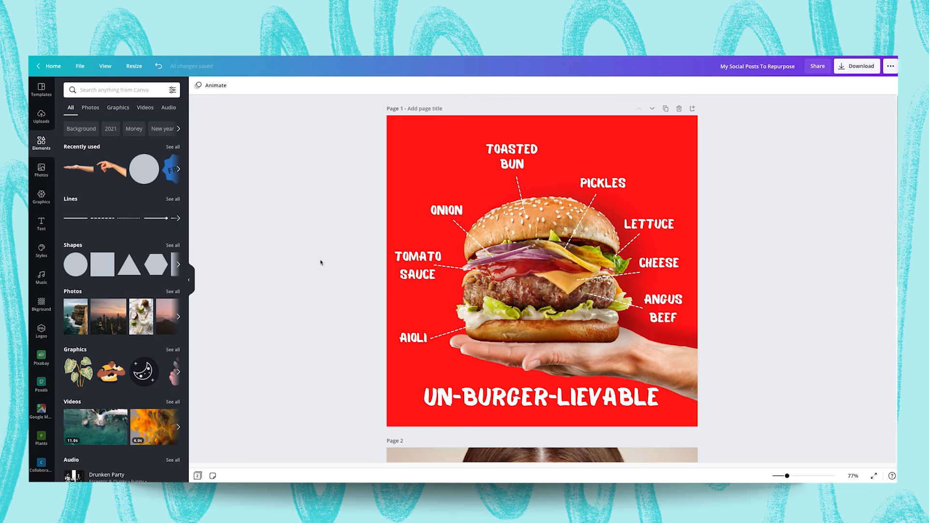
Color only the word "BURGER" in the headline yellow.
{"action": "left_click", "coordinate": [502, 401]}
{"action": "left_click", "coordinate": [502, 401]}
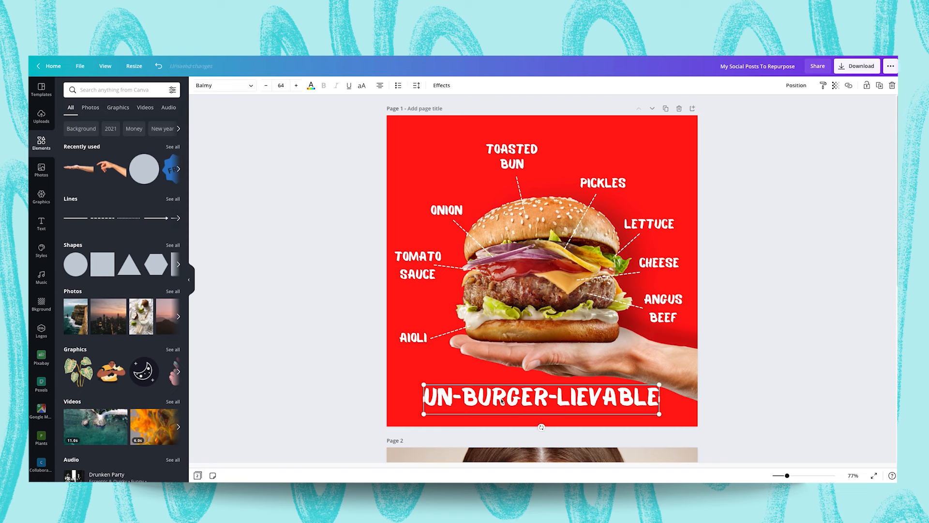
{"action": "left_click_drag", "start_coordinate": [461, 399], "coordinate": [549, 390]}
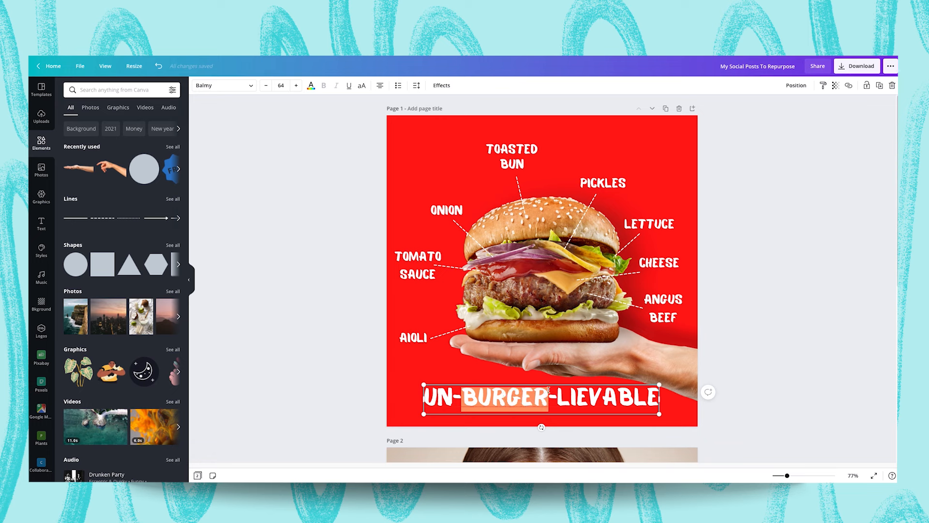
{"action": "left_click", "coordinate": [312, 86]}
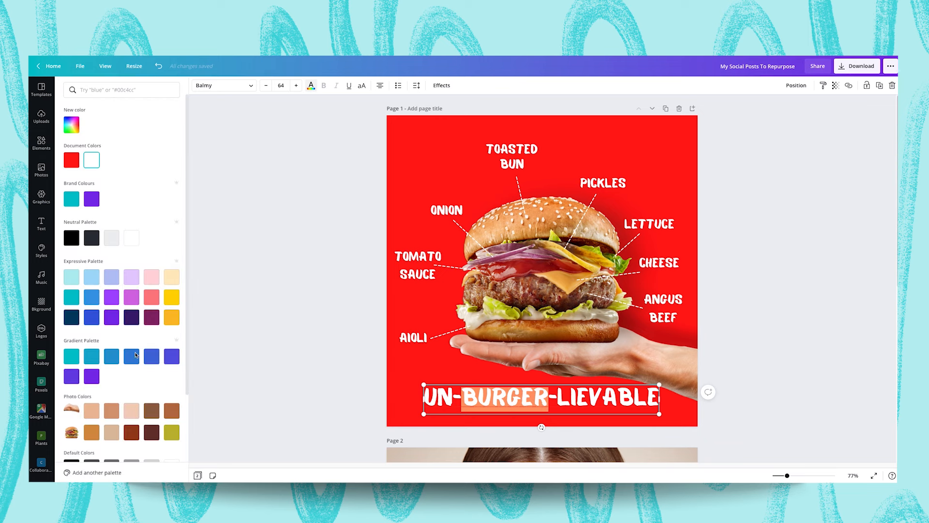
{"action": "scroll", "coordinate": [136, 356], "scroll_direction": "down", "scroll_amount": 2}
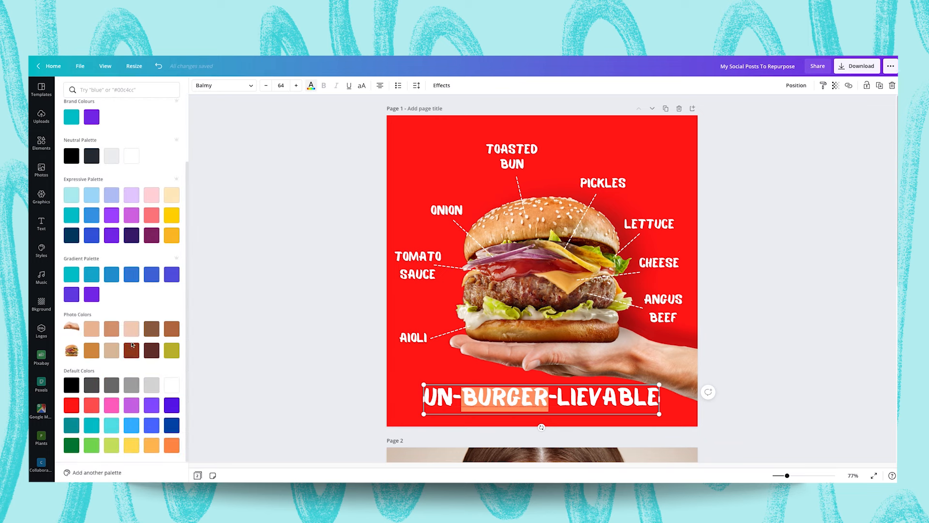
{"action": "left_click", "coordinate": [172, 215]}
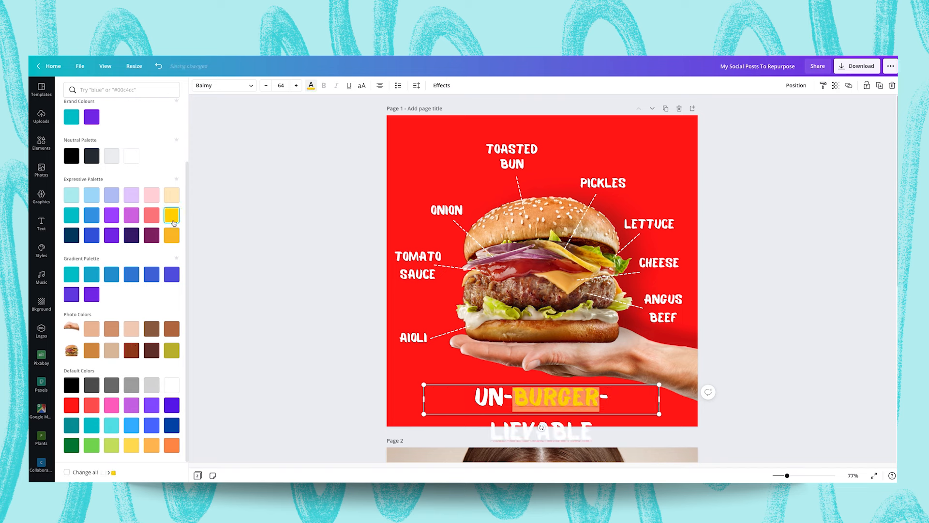
Widen the headline's text box so the text fits on one line, and center it horizontally on the page.
{"action": "left_click_drag", "start_coordinate": [424, 398], "coordinate": [413, 398]}
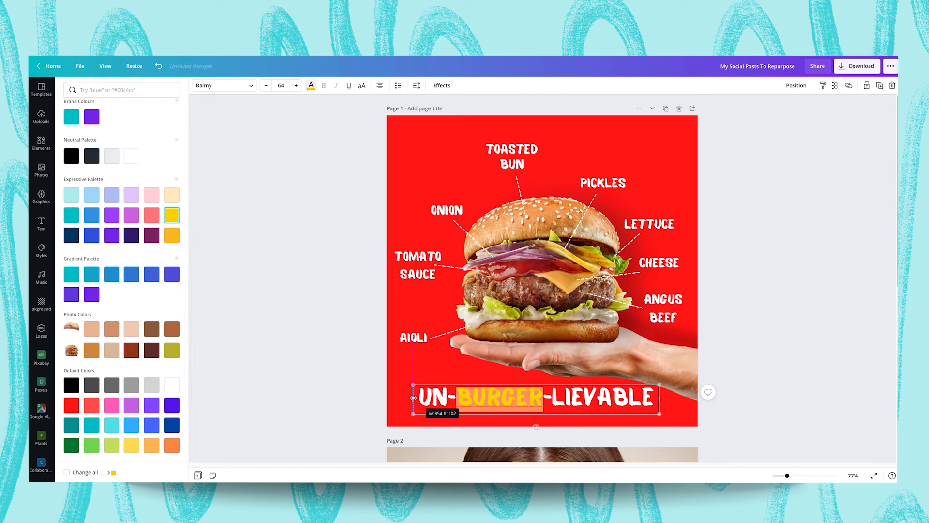
{"action": "left_click", "coordinate": [374, 406]}
{"action": "left_click", "coordinate": [489, 398]}
{"action": "left_click", "coordinate": [797, 86]}
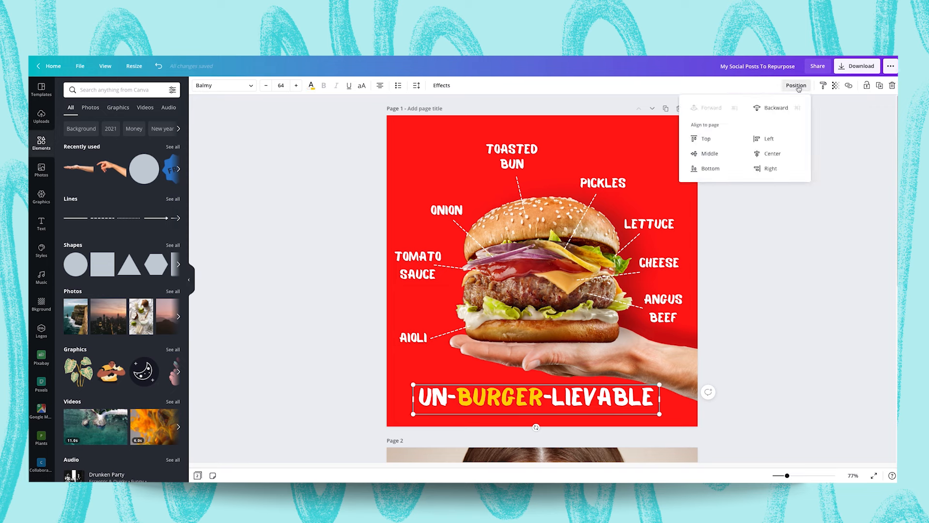
{"action": "left_click", "coordinate": [772, 154]}
{"action": "left_click", "coordinate": [780, 324]}
Color the "ANGUS BEEF", "CHEESE", "LETTUCE", "PICKLES" and "TOASTED BUN" labels in the same yellow as "BURGER".
{"action": "left_click", "coordinate": [663, 308]}
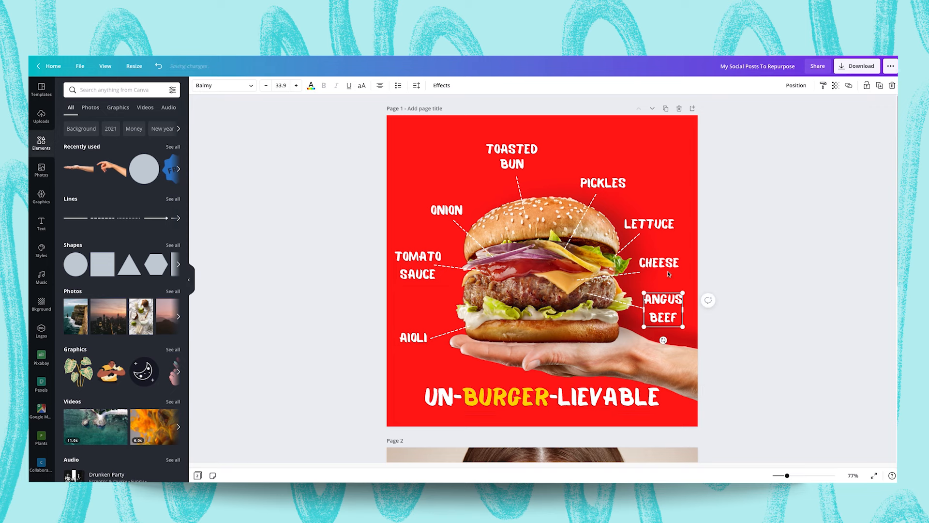
{"action": "left_click", "coordinate": [311, 85]}
{"action": "left_click", "coordinate": [91, 160]}
{"action": "left_click", "coordinate": [659, 263]}
{"action": "left_click", "coordinate": [91, 160]}
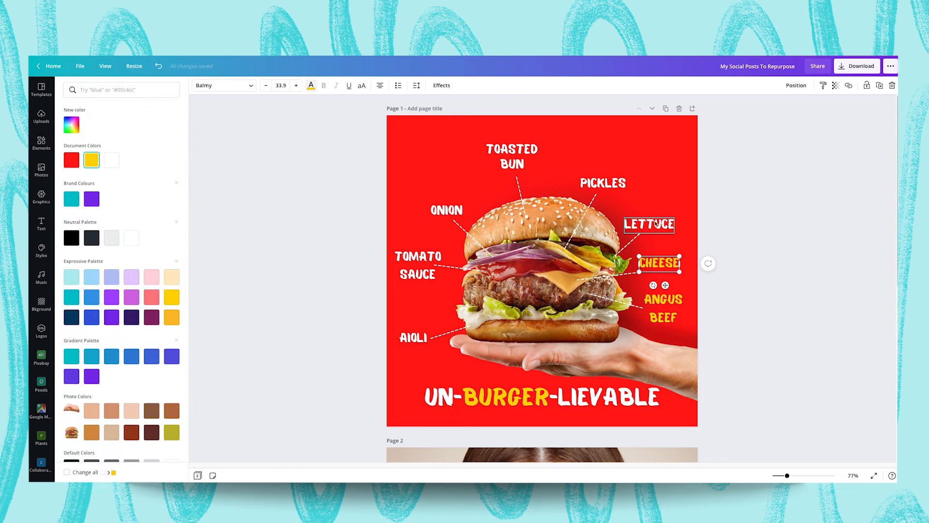
{"action": "left_click", "coordinate": [648, 223]}
{"action": "left_click", "coordinate": [92, 159]}
{"action": "left_click", "coordinate": [603, 183]}
{"action": "left_click", "coordinate": [92, 160]}
{"action": "left_click", "coordinate": [512, 155]}
{"action": "left_click", "coordinate": [91, 160]}
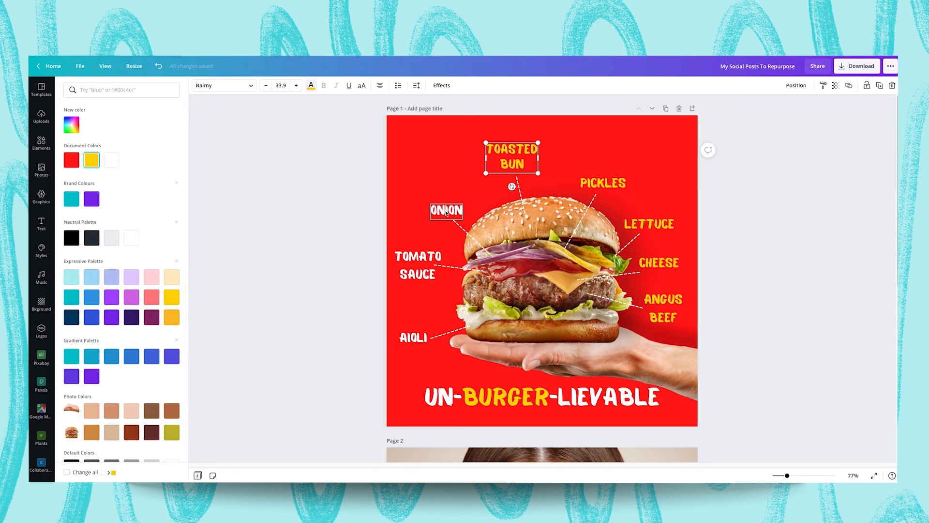
Color the "ONION", "TOMATO SAUCE" and "AIOLI" labels yellow as well.
{"action": "left_click", "coordinate": [447, 211]}
{"action": "left_click", "coordinate": [92, 160]}
{"action": "left_click", "coordinate": [417, 260]}
{"action": "left_click", "coordinate": [92, 160]}
{"action": "left_click", "coordinate": [413, 338]}
{"action": "left_click", "coordinate": [92, 160]}
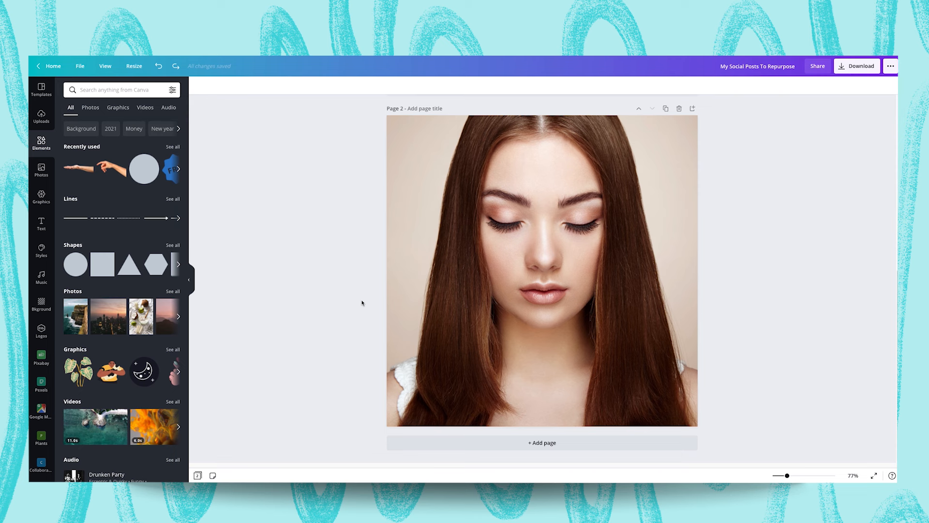
Detach the woman's portrait from the background of page 2.
{"action": "left_click", "coordinate": [481, 269]}
{"action": "right_click", "coordinate": [481, 268]}
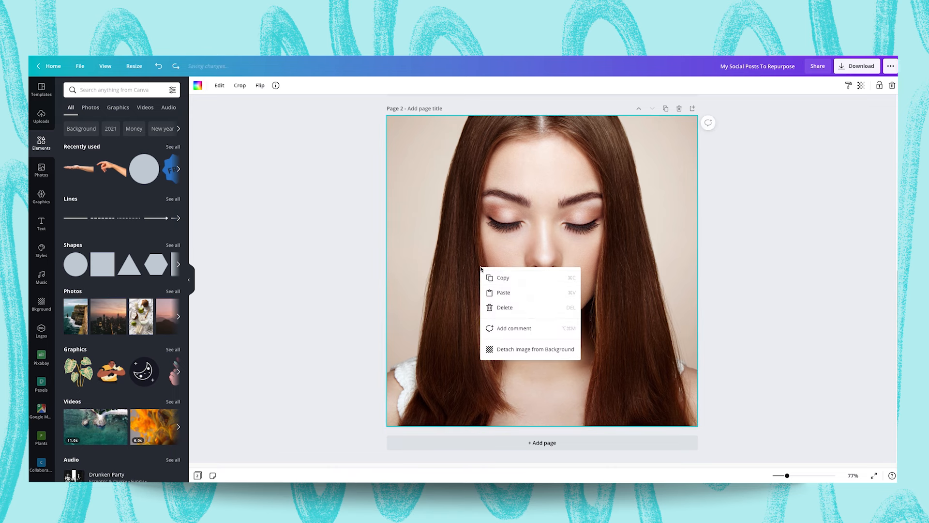
{"action": "left_click", "coordinate": [514, 351]}
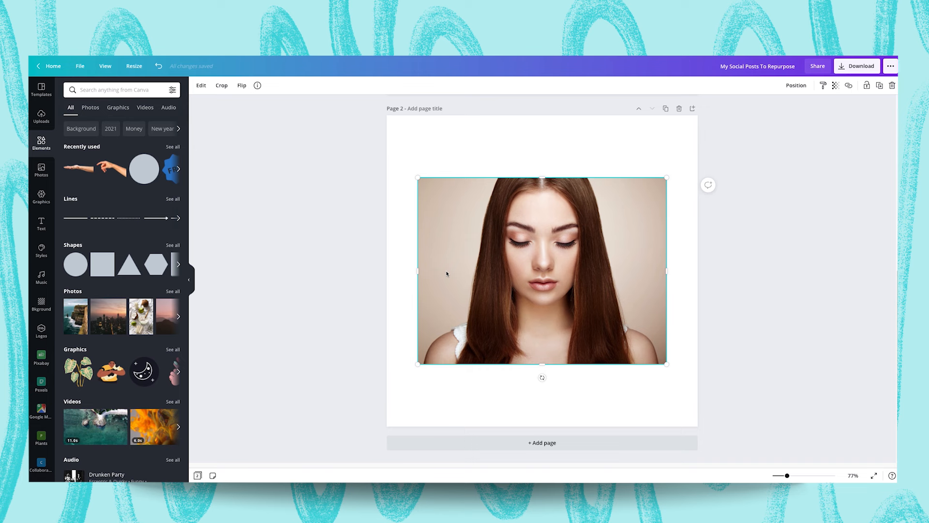
Remove the beige background from the portrait with Background Remover.
{"action": "left_click", "coordinate": [203, 86]}
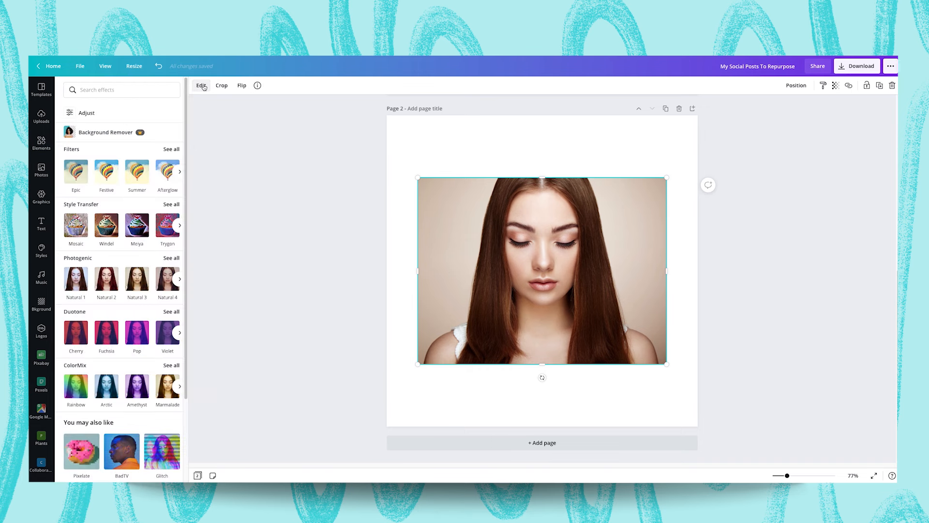
{"action": "left_click", "coordinate": [130, 133]}
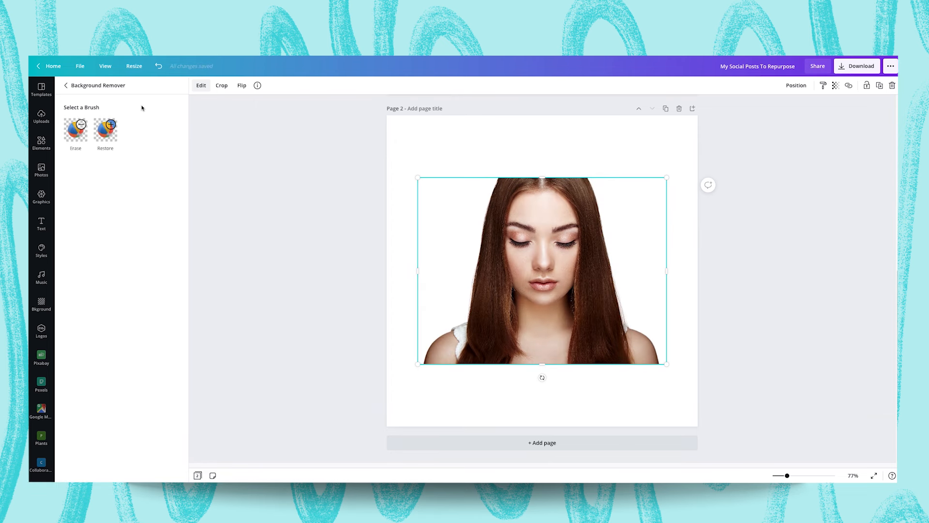
{"action": "left_click", "coordinate": [203, 88]}
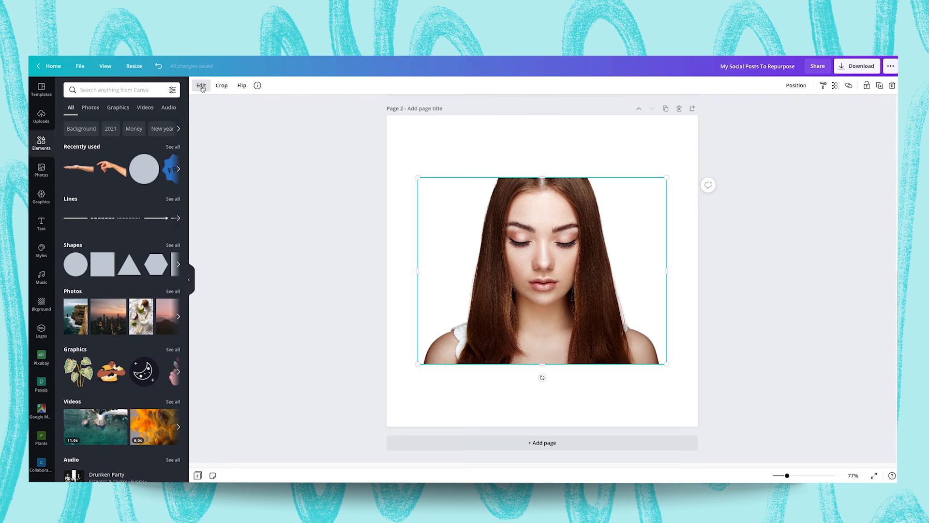
Turn the portrait black and white by setting its saturation to -100.
{"action": "left_click", "coordinate": [203, 88]}
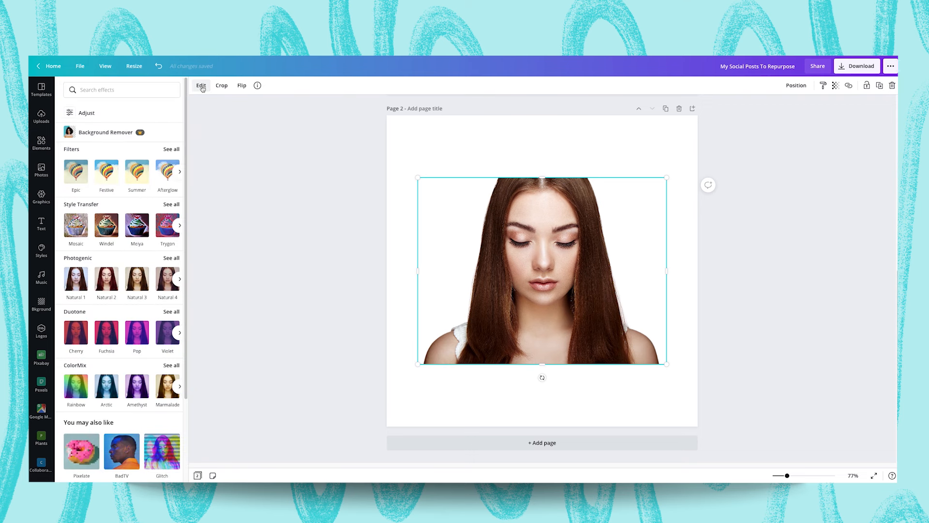
{"action": "left_click", "coordinate": [114, 114]}
{"action": "left_click_drag", "start_coordinate": [121, 164], "coordinate": [63, 159]}
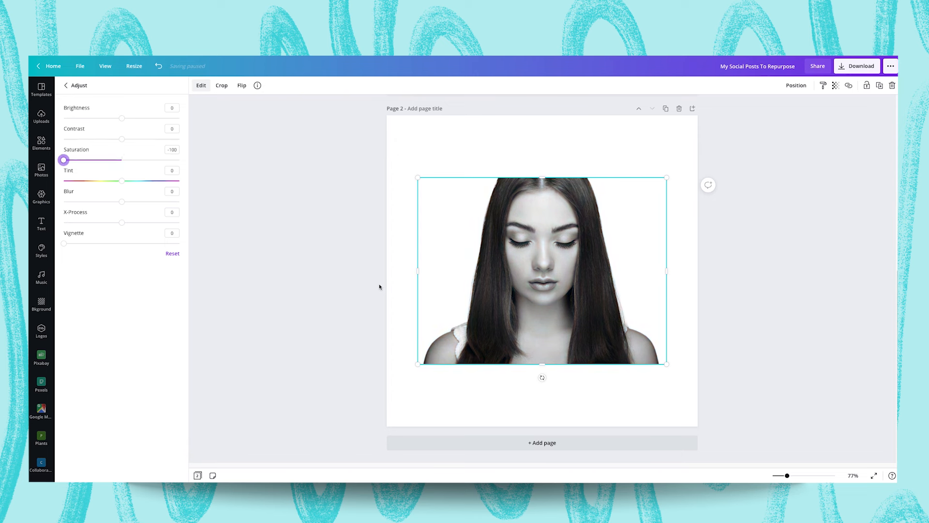
{"action": "key", "text": "Escape"}
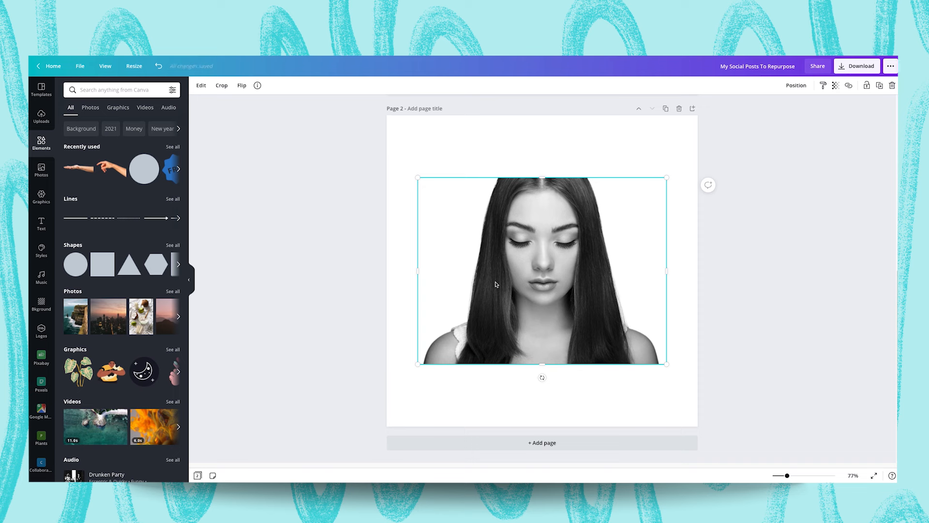
Enlarge the portrait to the full page height and place it so half the face is cut off by the right page edge.
{"action": "left_click_drag", "start_coordinate": [495, 284], "coordinate": [649, 219]}
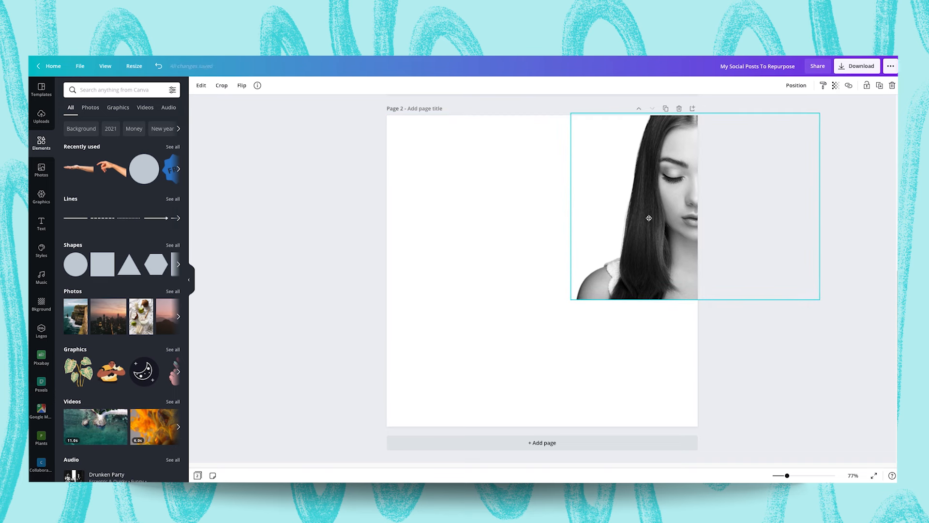
{"action": "left_click_drag", "start_coordinate": [571, 300], "coordinate": [444, 479]}
{"action": "left_click_drag", "start_coordinate": [451, 286], "coordinate": [547, 267]}
Set the background color of page 2 to light pink from the Expressive Palette.
{"action": "left_click", "coordinate": [436, 220]}
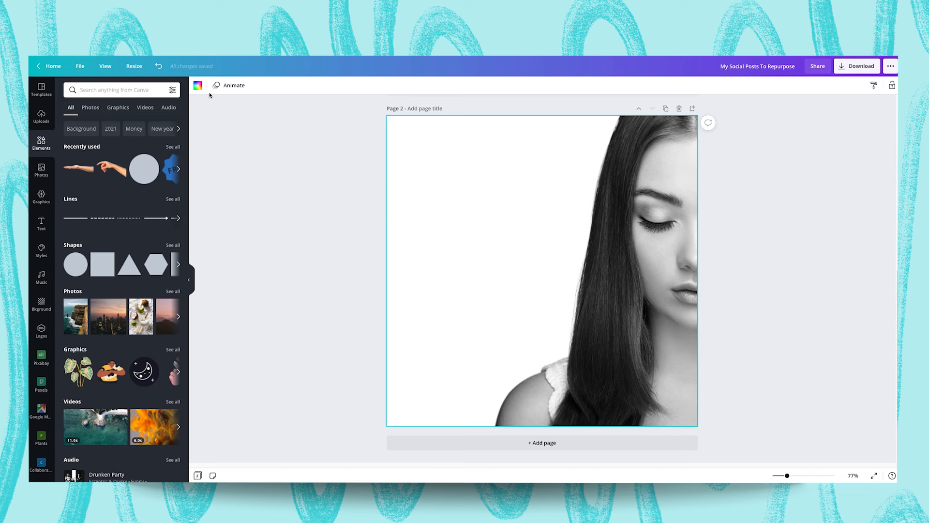
{"action": "left_click", "coordinate": [198, 86]}
{"action": "scroll", "coordinate": [159, 194], "scroll_direction": "down", "scroll_amount": 1}
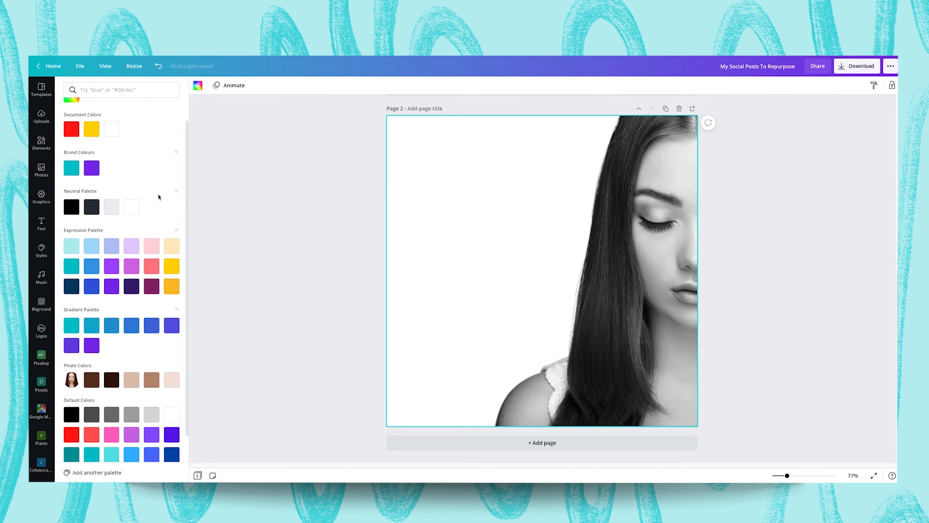
{"action": "left_click", "coordinate": [151, 246]}
{"action": "left_click", "coordinate": [347, 254]}
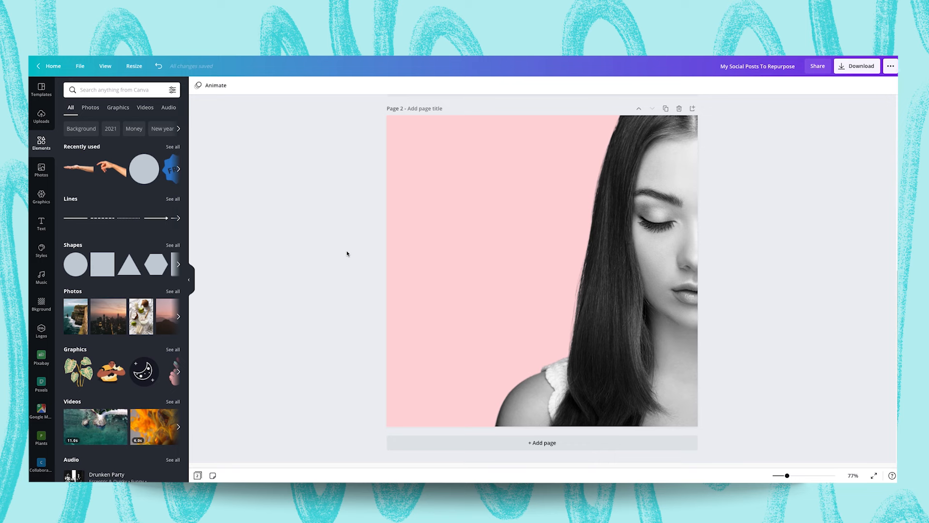
Add the text "good things" beside the portrait, and duplicate it below with the wording "are coming".
{"action": "type", "text": "t"}
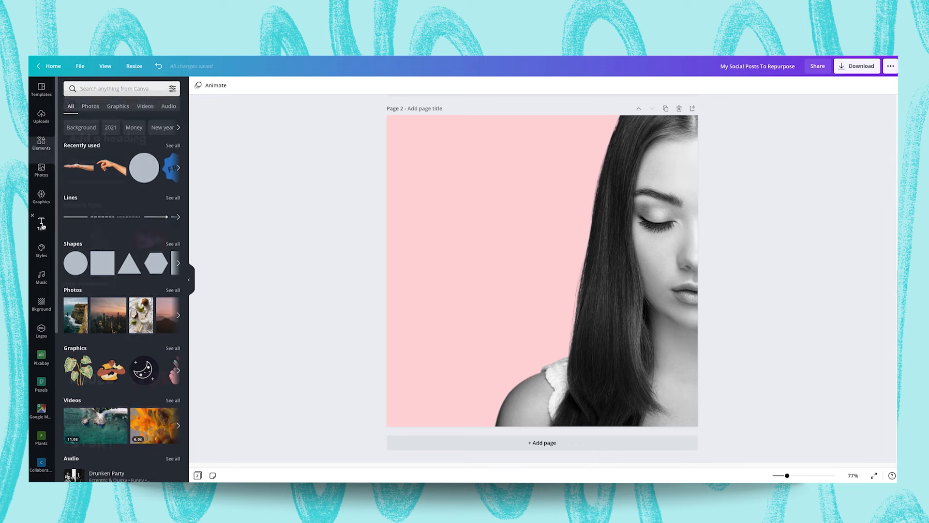
{"action": "type", "text": "good things"}
{"action": "left_click_drag", "start_coordinate": [518, 280], "coordinate": [471, 273]}
{"action": "key", "text": "super+d"}
{"action": "double_click", "coordinate": [471, 273]}
{"action": "type", "text": "are coming"}
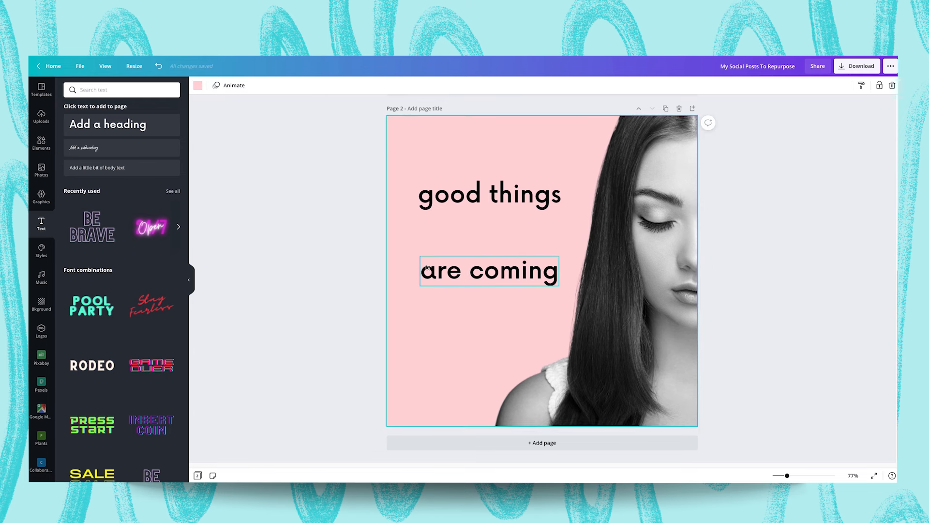
Duplicate the "are coming" text, place the copy between the two lines and reword it as "2021".
{"action": "key", "text": "super+d"}
{"action": "left_click_drag", "start_coordinate": [454, 281], "coordinate": [451, 238]}
{"action": "double_click", "coordinate": [452, 237]}
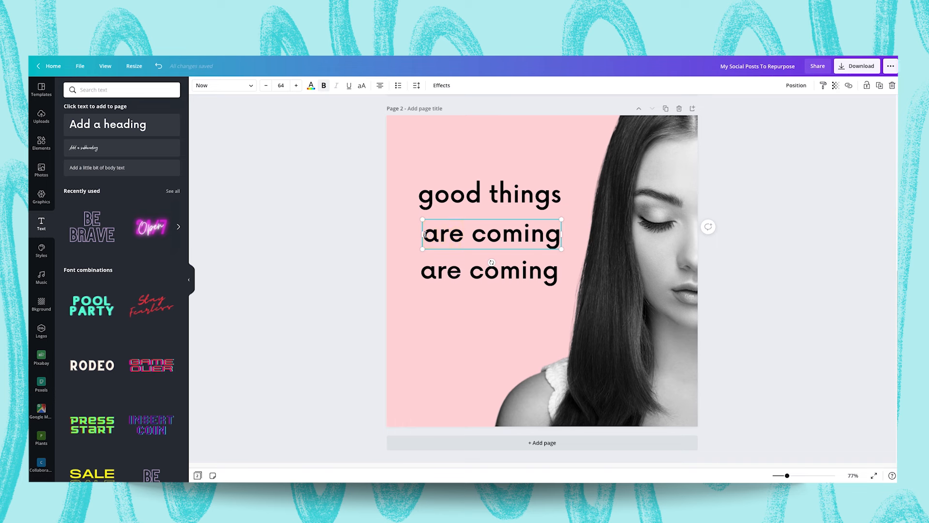
{"action": "left_click_drag", "start_coordinate": [425, 235], "coordinate": [561, 237]}
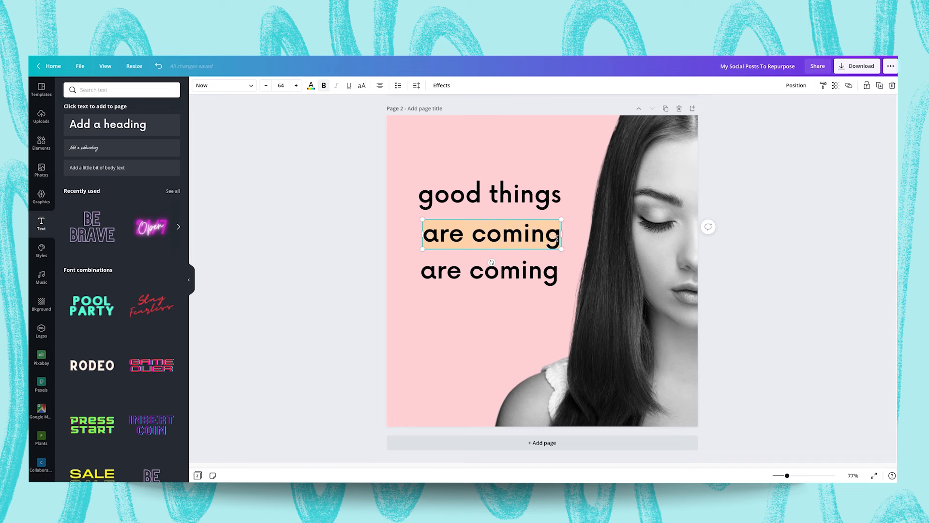
{"action": "type", "text": "2021"}
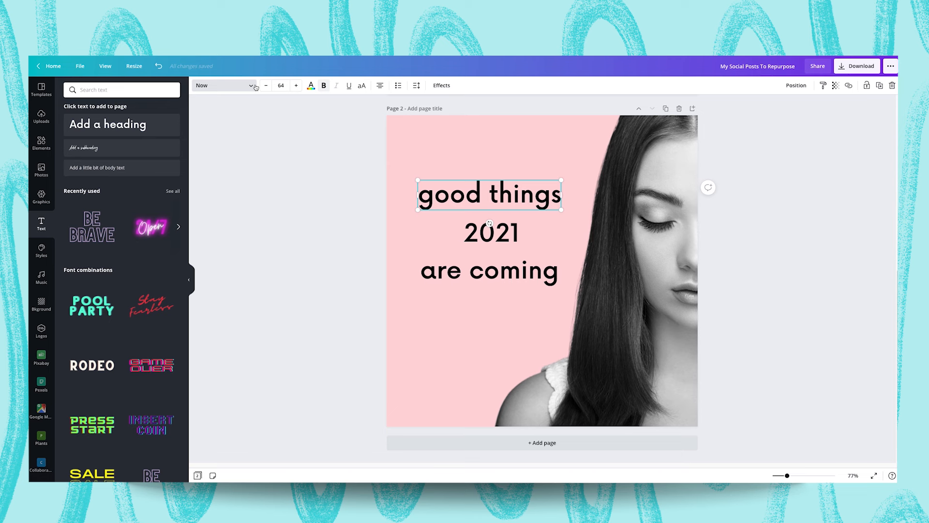
Set the font of both "good things" and "are coming" to Beauty Salon Script.
{"action": "double_click", "coordinate": [469, 197]}
{"action": "triple_click", "coordinate": [468, 197]}
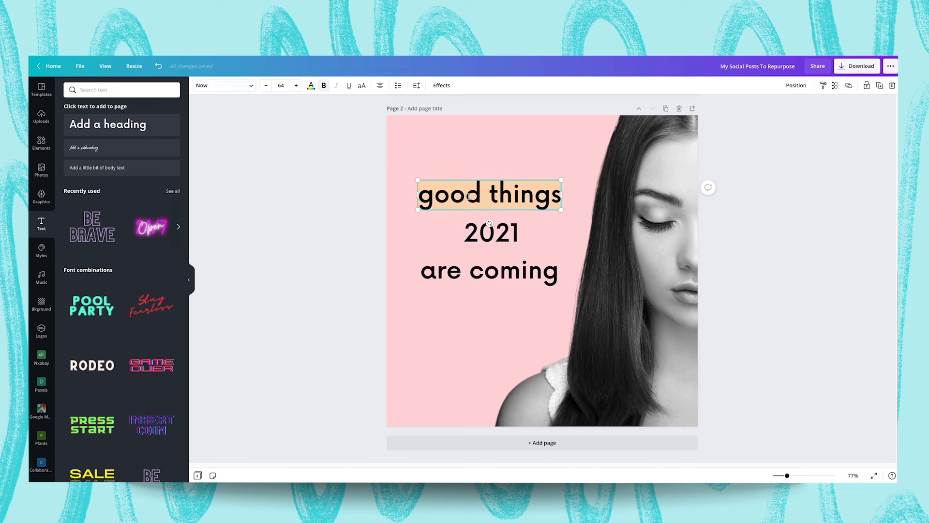
{"action": "left_click", "coordinate": [220, 85]}
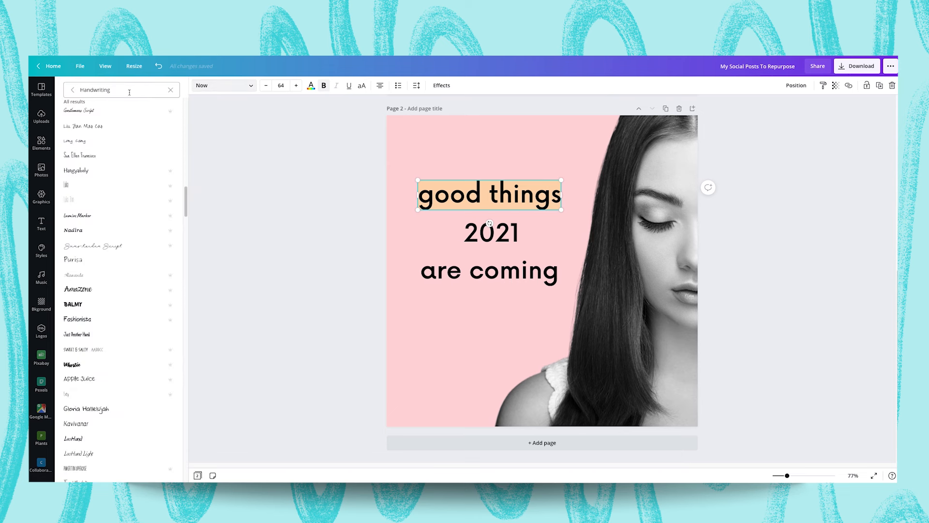
{"action": "left_click", "coordinate": [171, 90]}
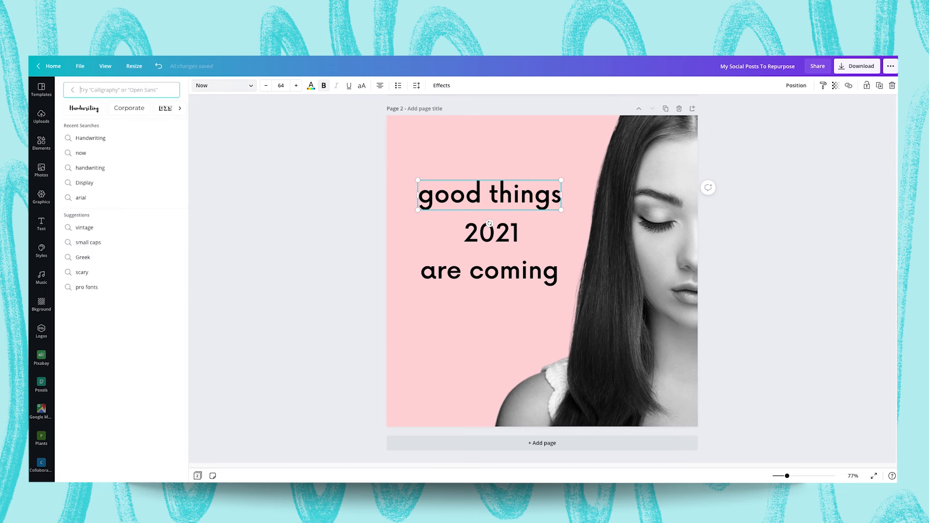
{"action": "type", "text": "beauty salon"}
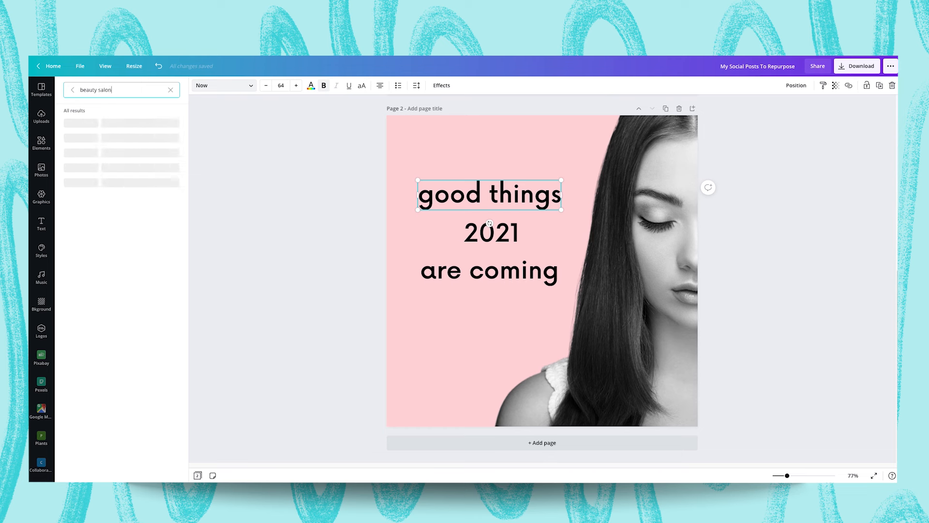
{"action": "left_click", "coordinate": [93, 137]}
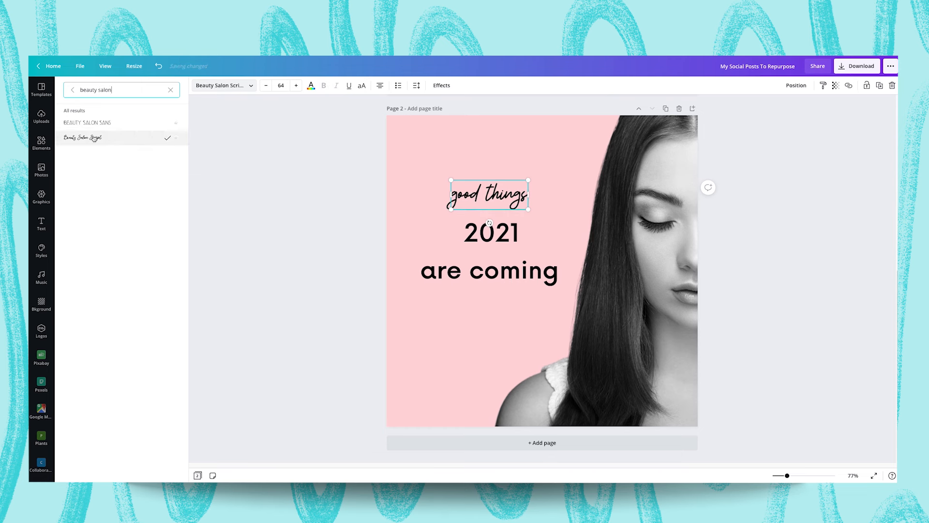
{"action": "left_click", "coordinate": [465, 282]}
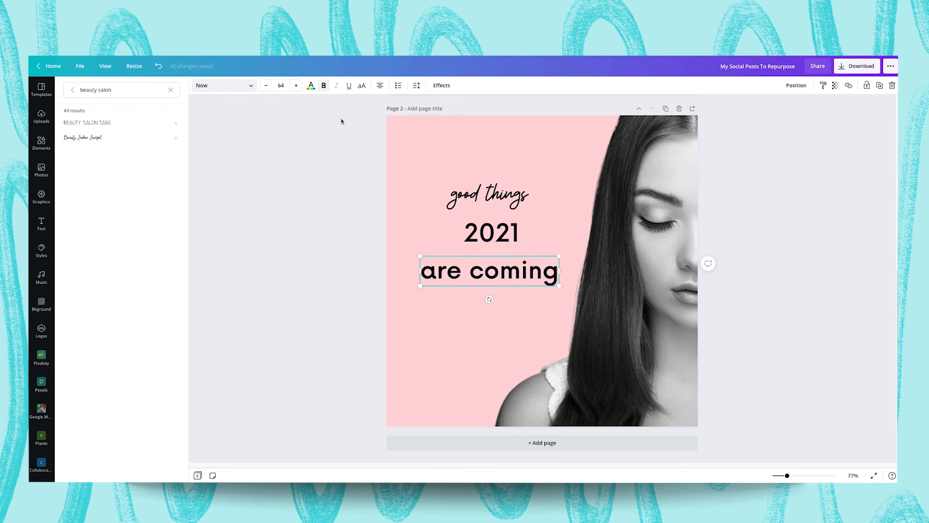
{"action": "left_click", "coordinate": [114, 137]}
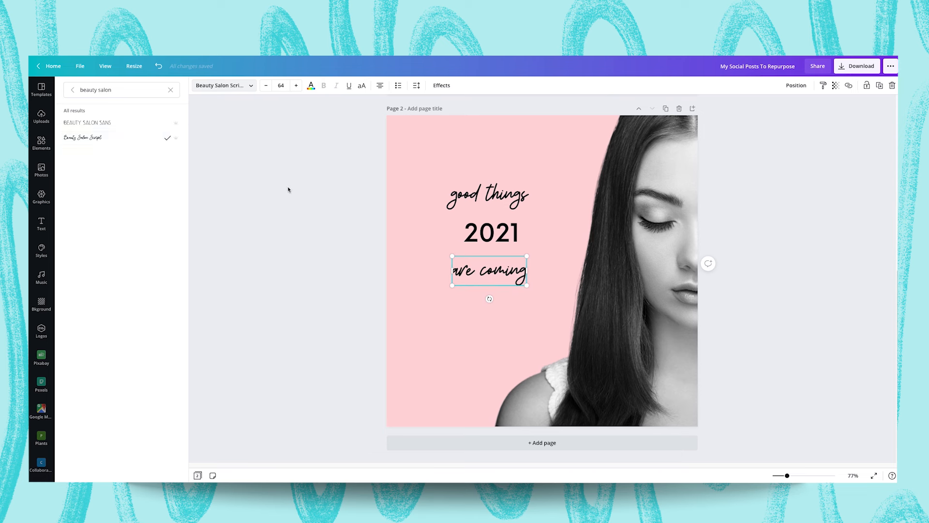
Change the font of "2021" to Sunborn and center it between the two script lines.
{"action": "left_click", "coordinate": [482, 236]}
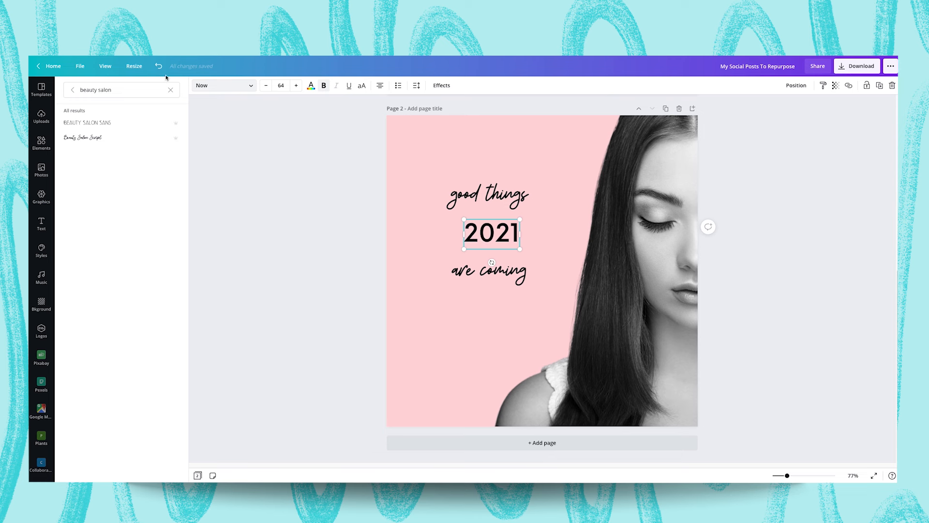
{"action": "left_click", "coordinate": [170, 90]}
{"action": "type", "text": "sunborn"}
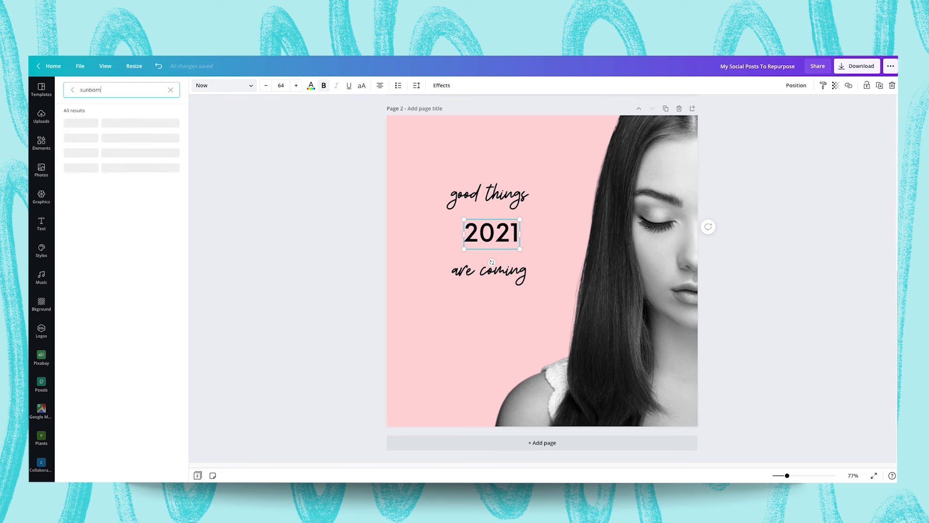
{"action": "left_click", "coordinate": [96, 122]}
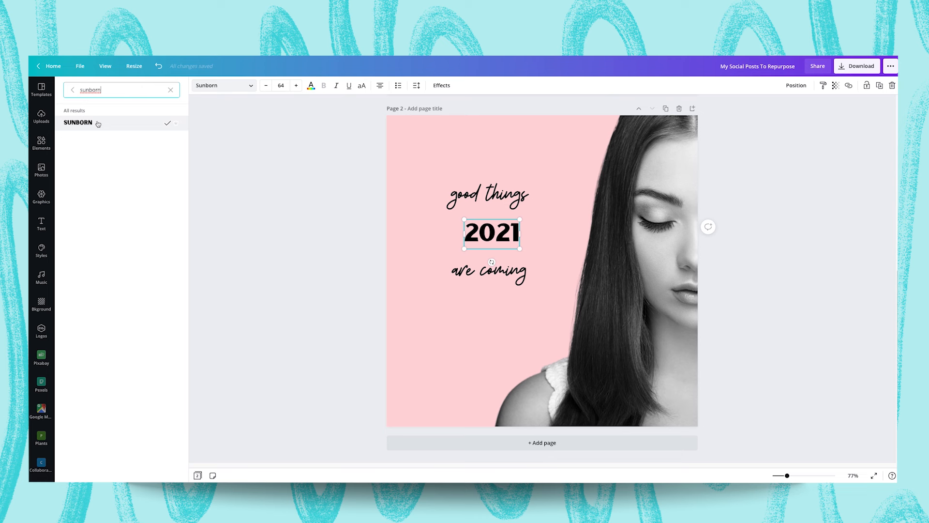
{"action": "left_click", "coordinate": [492, 236]}
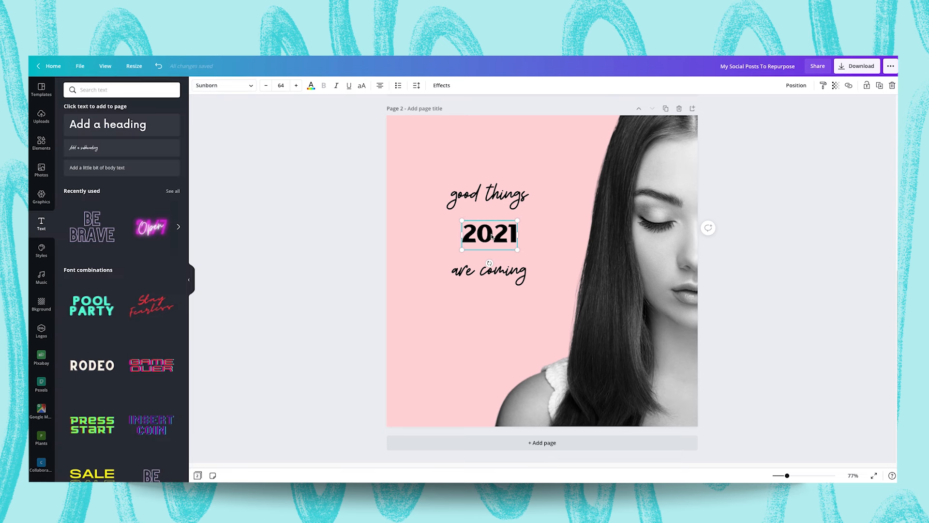
Apply the Curve text effect to "good things" with a curve value of 77.
{"action": "left_click", "coordinate": [488, 196]}
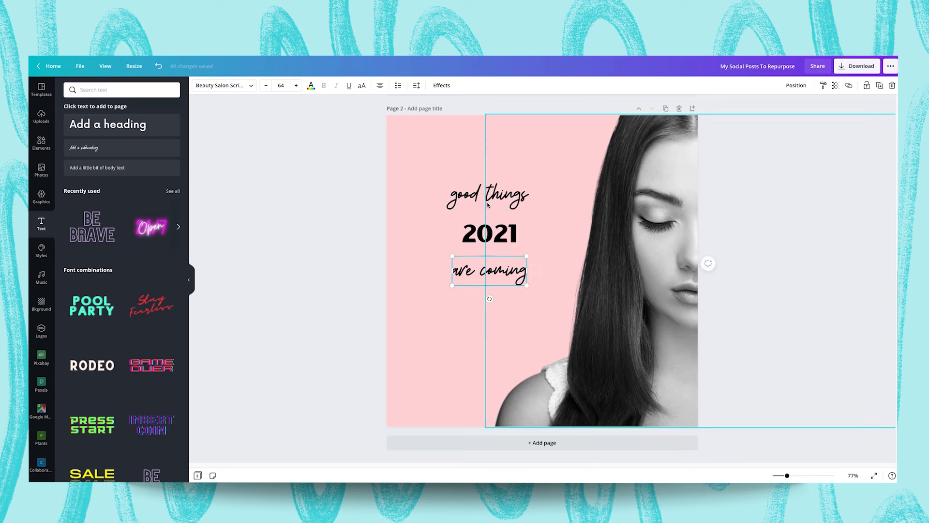
{"action": "left_click", "coordinate": [441, 86]}
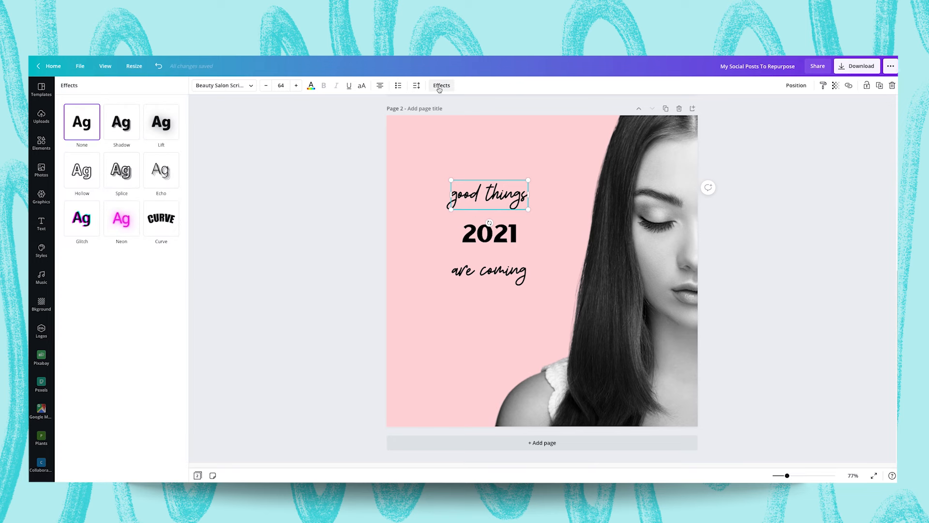
{"action": "left_click", "coordinate": [164, 223]}
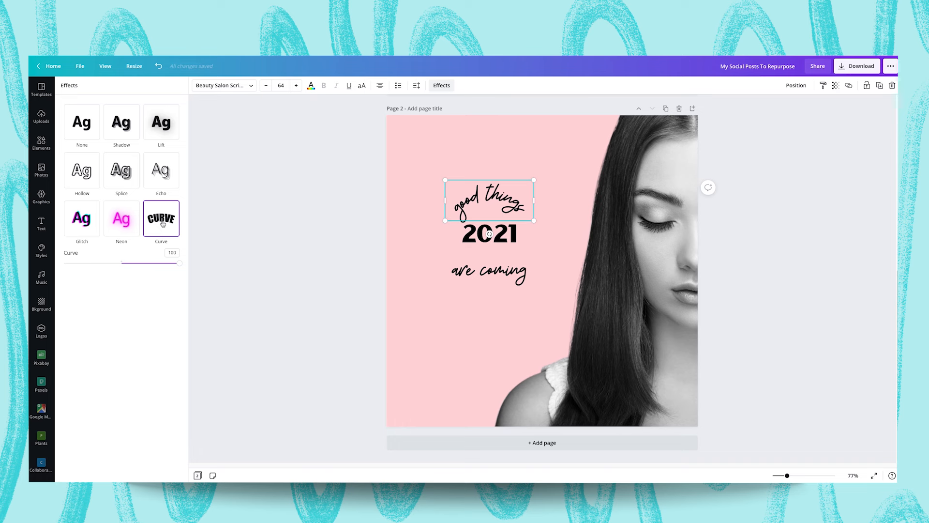
{"action": "left_click", "coordinate": [179, 264]}
{"action": "left_click_drag", "start_coordinate": [178, 264], "coordinate": [167, 266]}
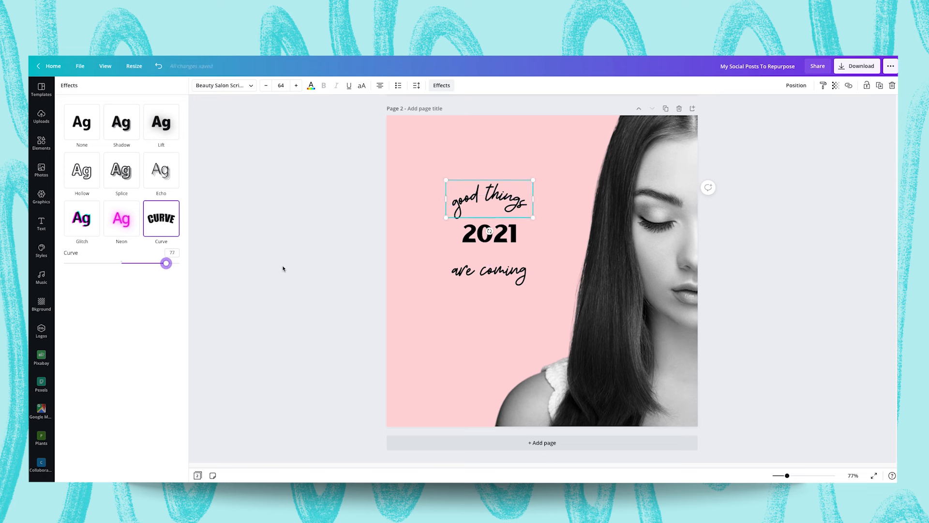
{"action": "left_click", "coordinate": [359, 260]}
Apply the Curve text effect to "are coming" with a curve value of -77 so it bends the opposite way.
{"action": "left_click", "coordinate": [459, 271]}
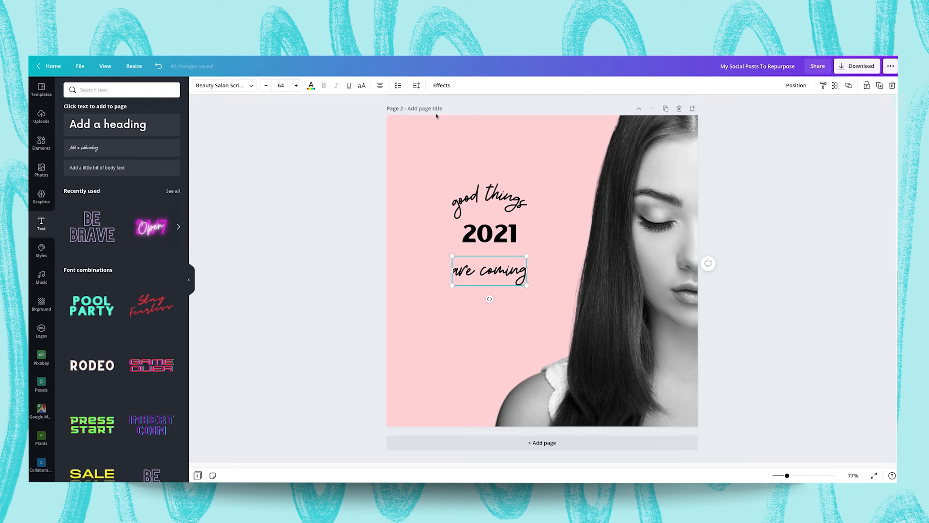
{"action": "left_click", "coordinate": [442, 85]}
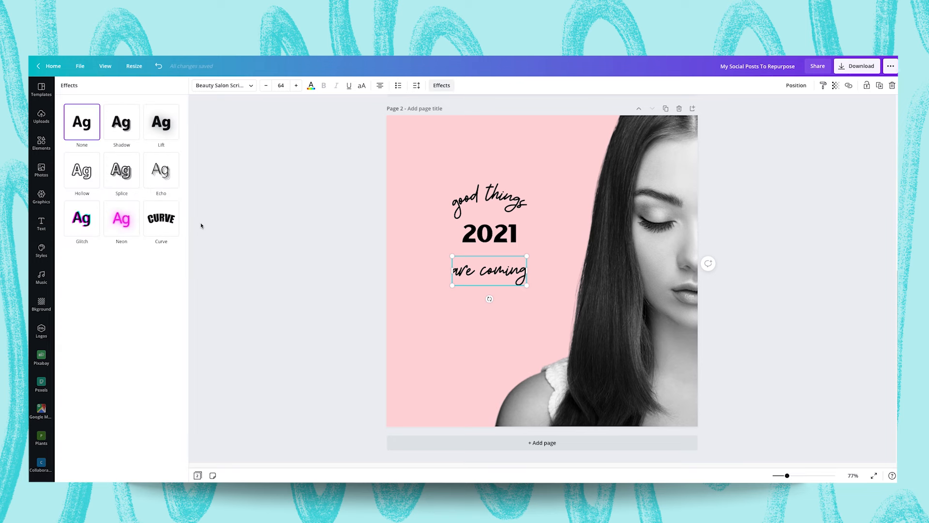
{"action": "left_click", "coordinate": [161, 225]}
{"action": "left_click_drag", "start_coordinate": [179, 265], "coordinate": [78, 268]}
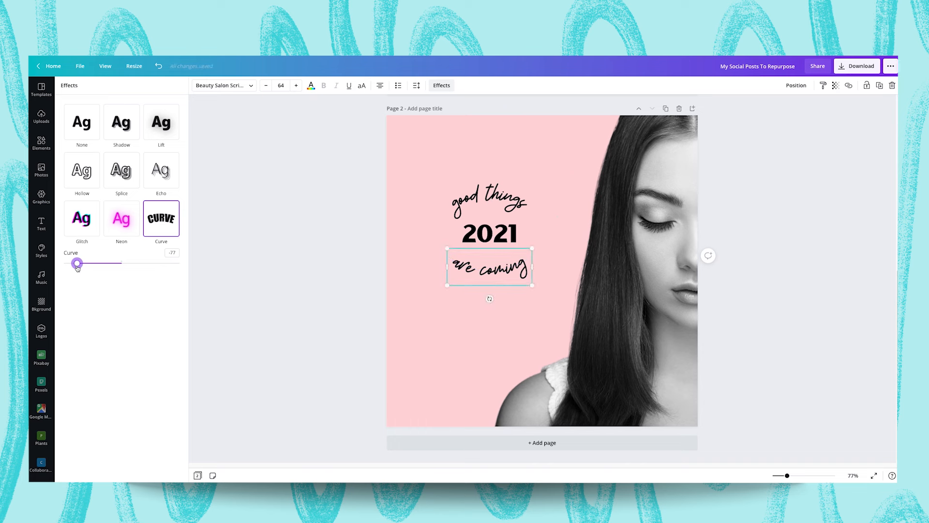
{"action": "left_click", "coordinate": [317, 290]}
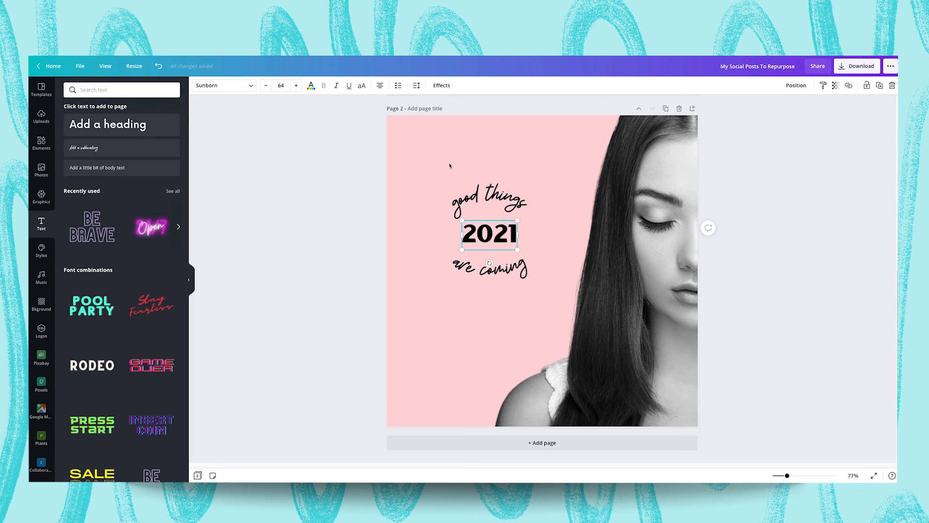
Try the Shadow and Lift effects on "2021", and settle on the Hollow effect with thickness 50.
{"action": "left_click", "coordinate": [442, 86]}
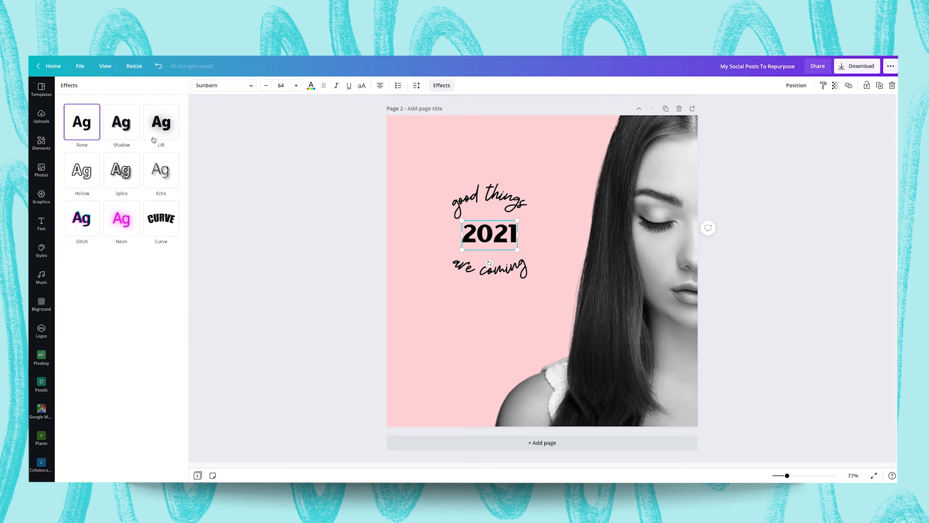
{"action": "left_click", "coordinate": [128, 132]}
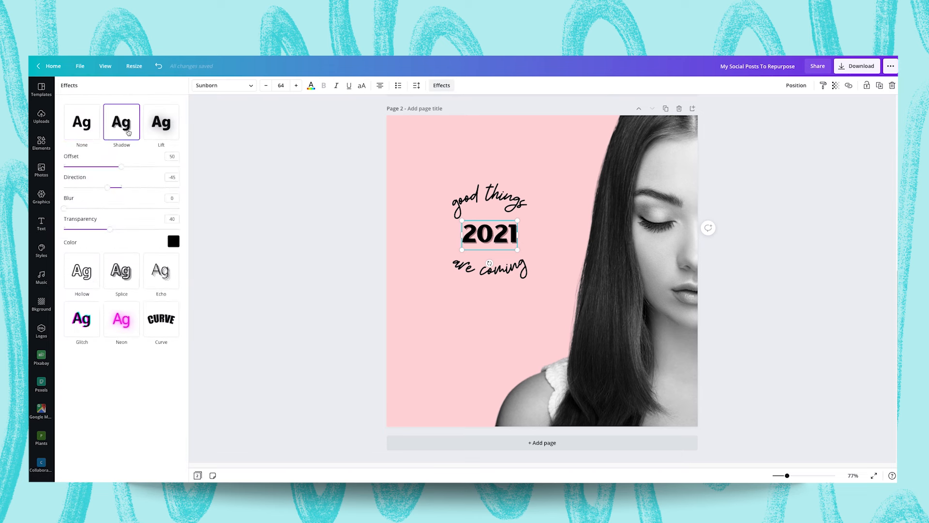
{"action": "left_click", "coordinate": [164, 127]}
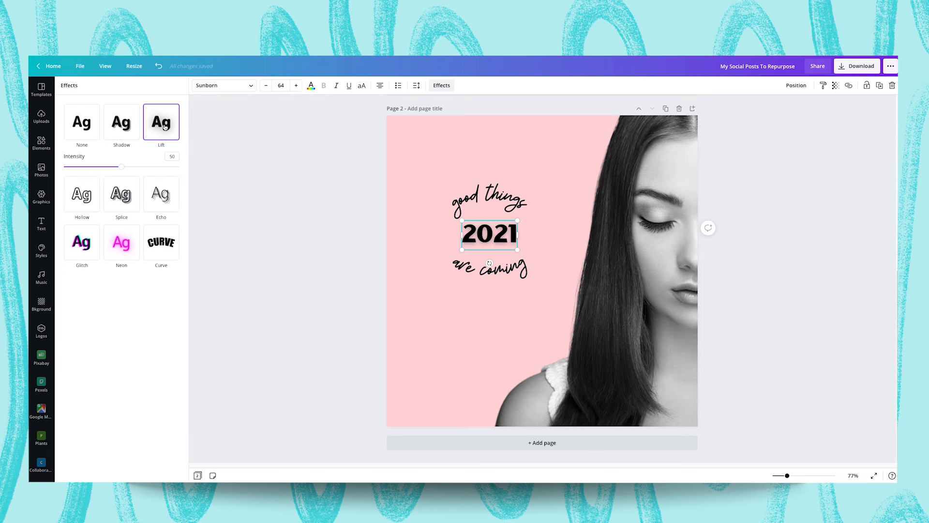
{"action": "left_click", "coordinate": [88, 195]}
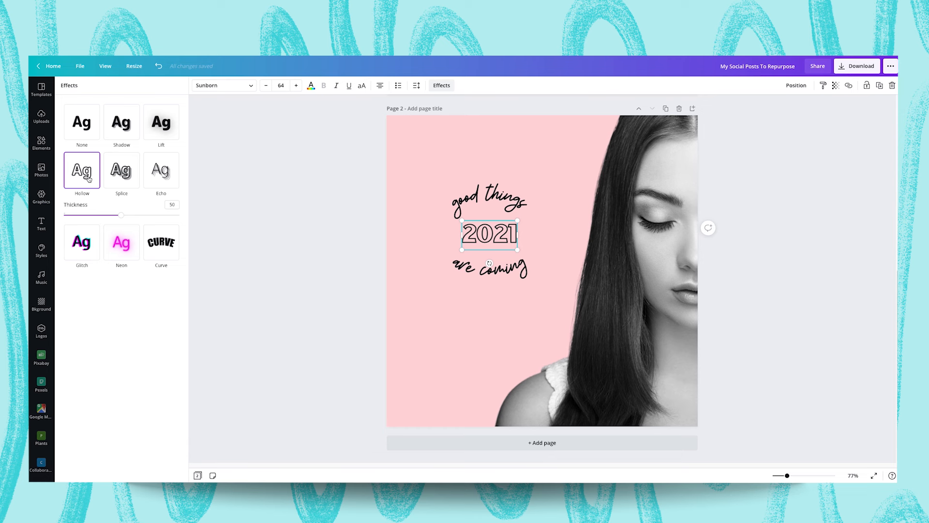
{"action": "left_click", "coordinate": [389, 234]}
Nudge "good things" down closer to "2021" and shift "are coming" slightly down to even out the spacing.
{"action": "left_click", "coordinate": [490, 200]}
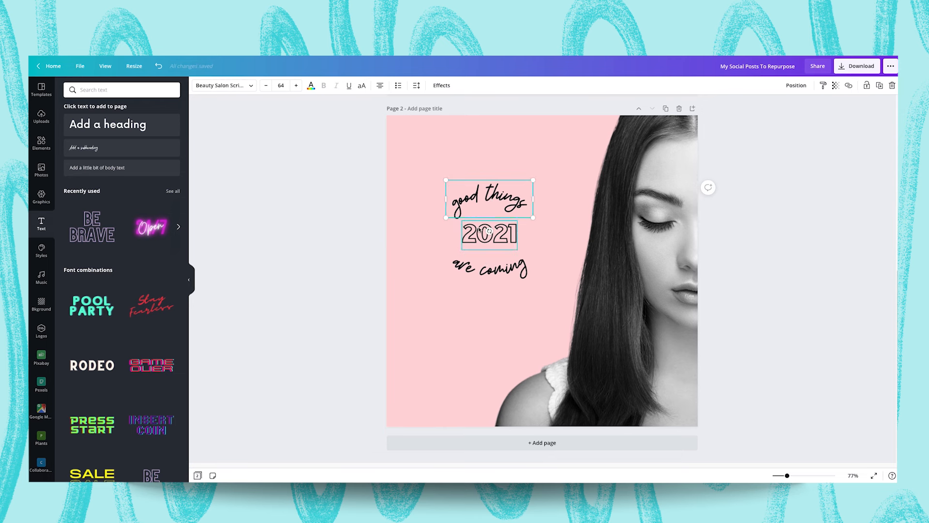
{"action": "key", "text": "Down"}
{"action": "key", "text": "Down"}
{"action": "key", "text": "Down"}
{"action": "key", "text": "Down"}
{"action": "key", "text": "Down"}
{"action": "key", "text": "Down"}
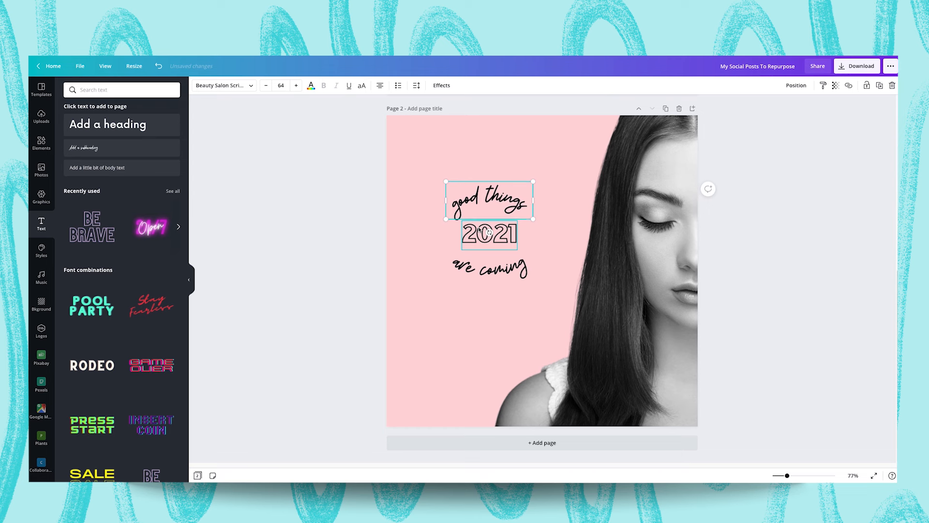
{"action": "key", "text": "Down"}
{"action": "key", "text": "Down"}
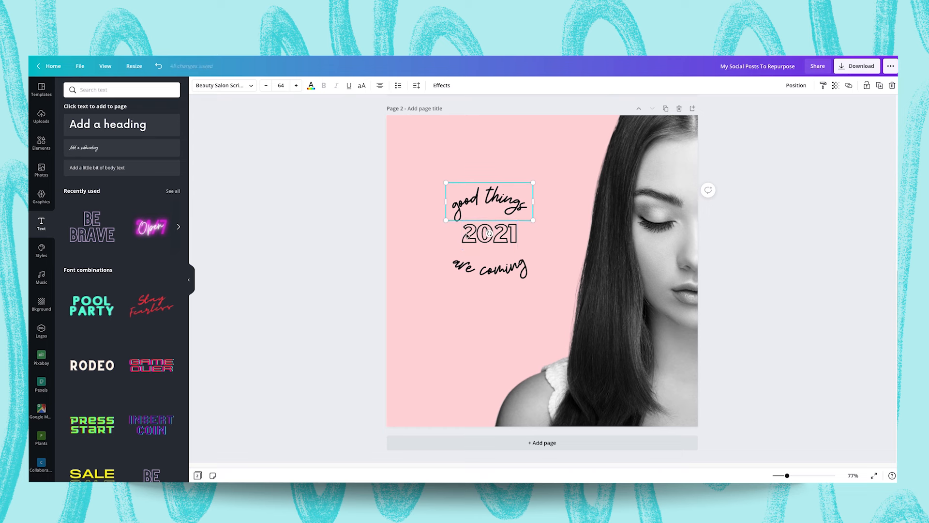
{"action": "key", "text": "Tab"}
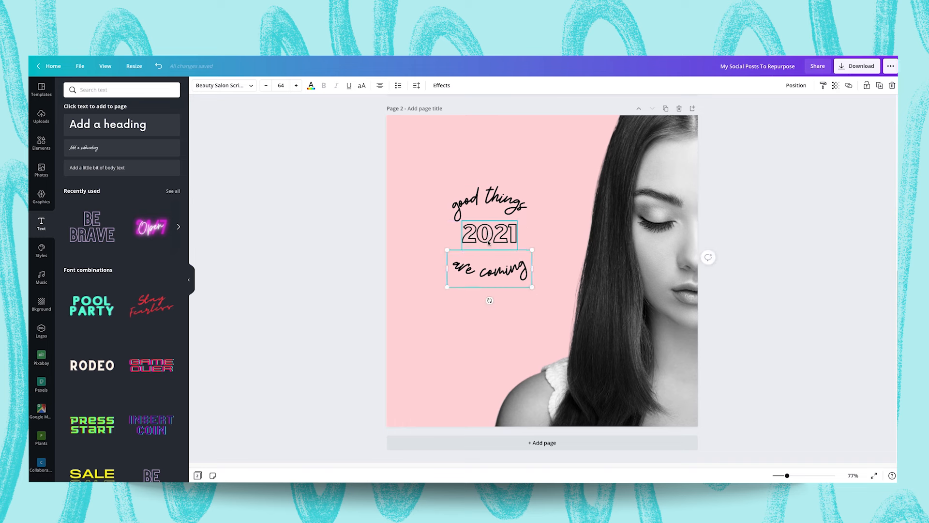
Select the three text lines without the portrait and enlarge them together to font size 82.4.
{"action": "left_click_drag", "start_coordinate": [436, 181], "coordinate": [544, 290]}
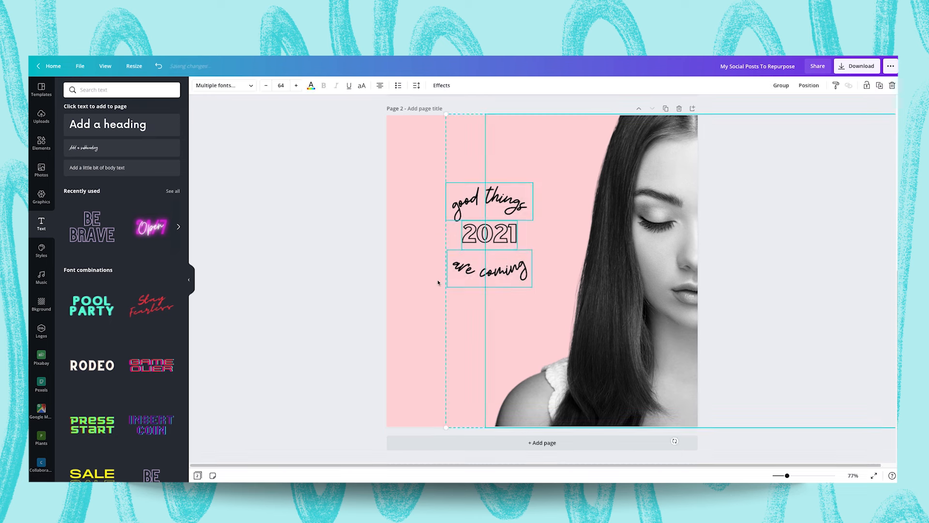
{"action": "left_click", "coordinate": [408, 250]}
{"action": "left_click_drag", "start_coordinate": [444, 174], "coordinate": [540, 291]}
{"action": "left_click_drag", "start_coordinate": [438, 290], "coordinate": [429, 325]}
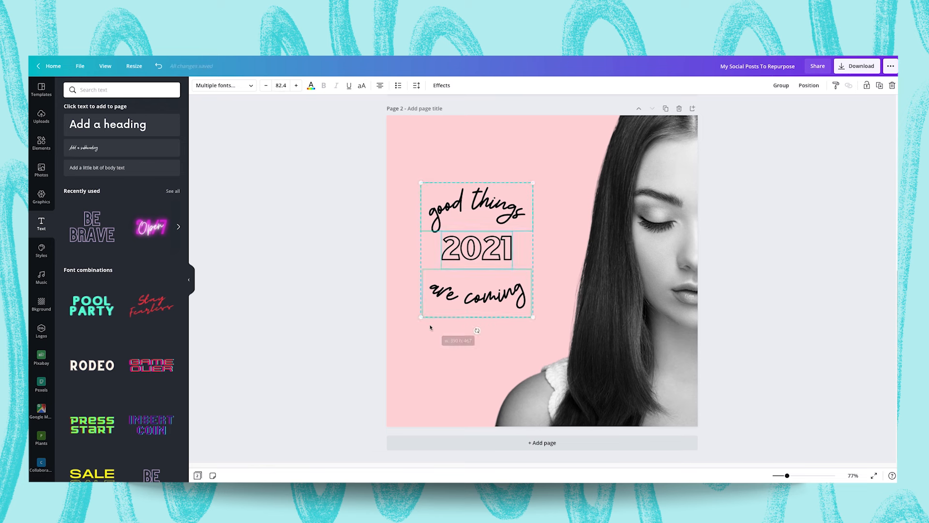
Color all three text lines white (#ffffff) from the document colors.
{"action": "left_click", "coordinate": [311, 87]}
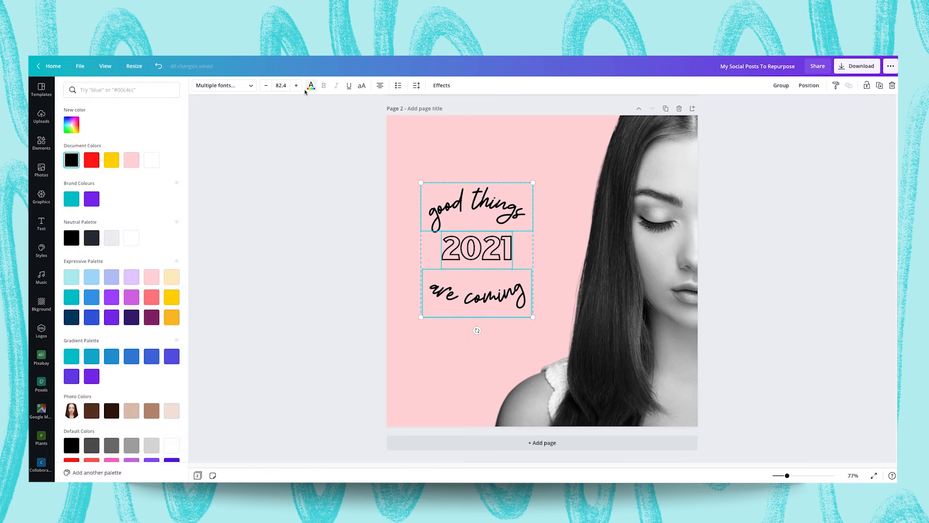
{"action": "left_click", "coordinate": [151, 163]}
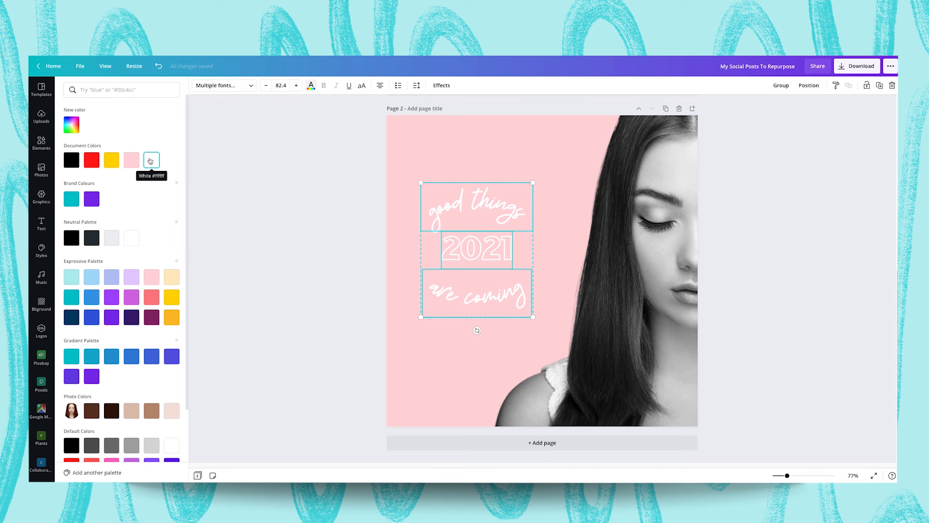
{"action": "left_click", "coordinate": [267, 259]}
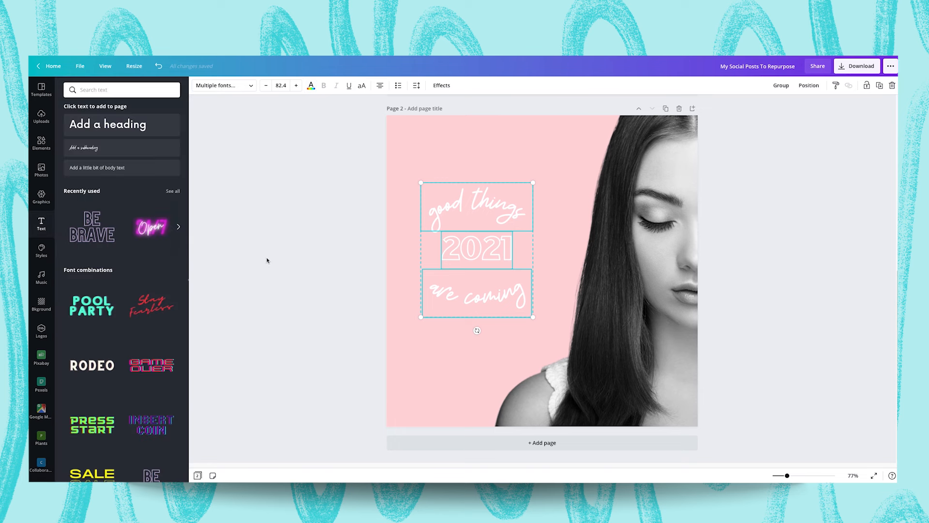
Try a pale cream color on the "2021" line, and settle on the light gray from the Neutral Palette.
{"action": "left_click", "coordinate": [453, 245]}
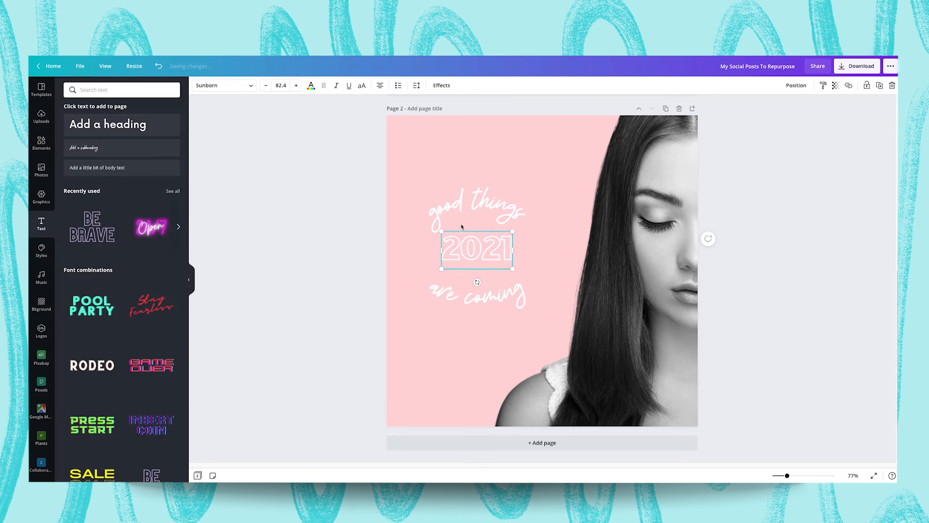
{"action": "left_click", "coordinate": [311, 86]}
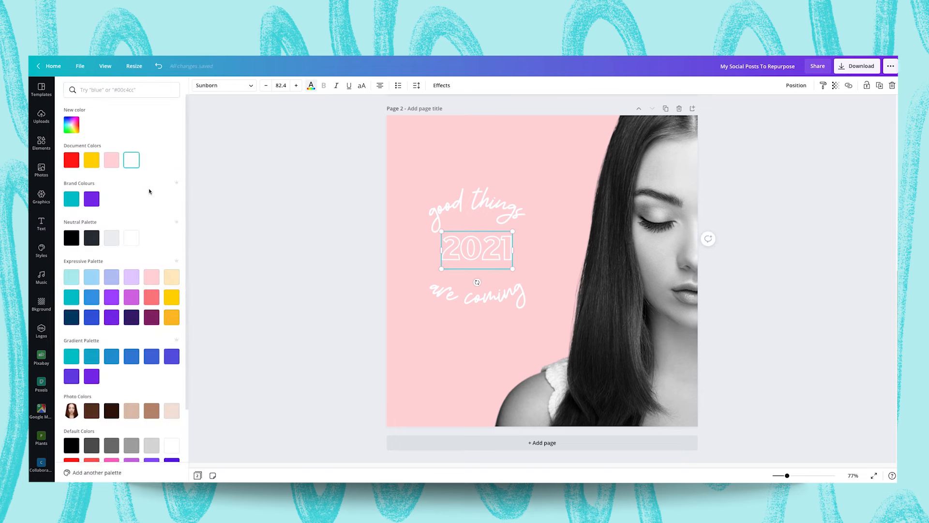
{"action": "left_click", "coordinate": [172, 277]}
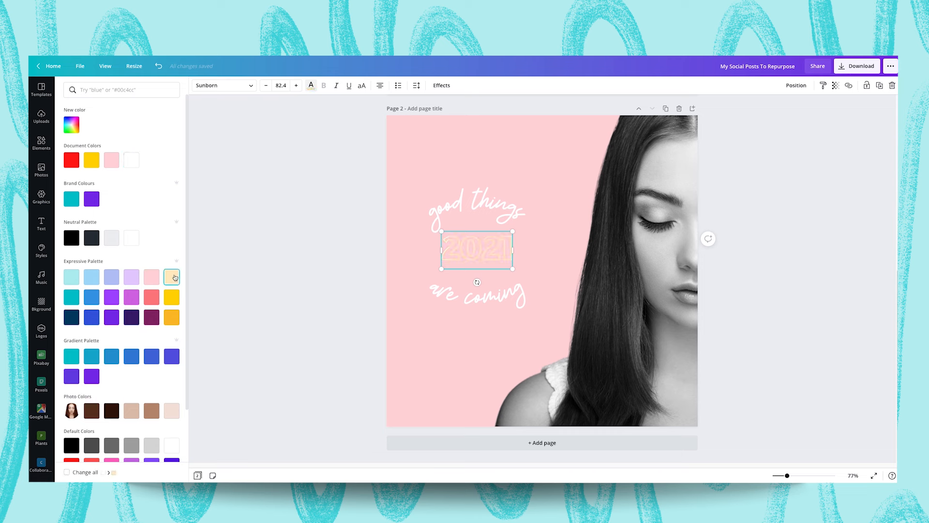
{"action": "left_click", "coordinate": [112, 239]}
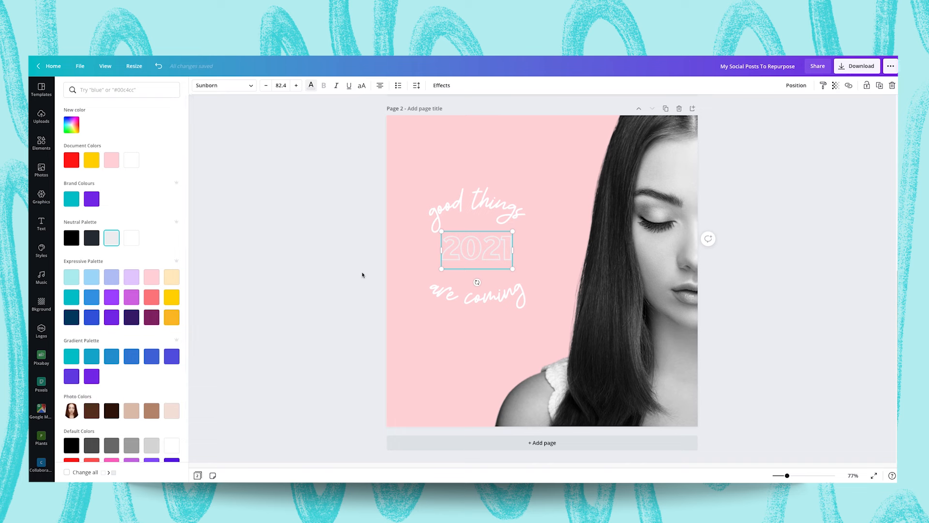
{"action": "left_click", "coordinate": [349, 264]}
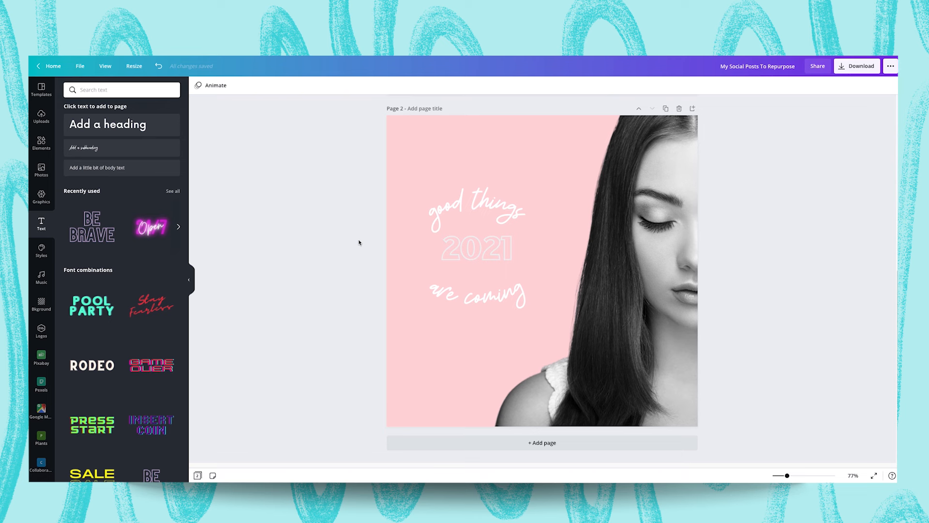
Try the page animations Block, Breathe, Fade, Pan, Rise, Tumble, Drift, Stomp and Tectonic on the pink portrait post.
{"action": "left_click", "coordinate": [393, 143]}
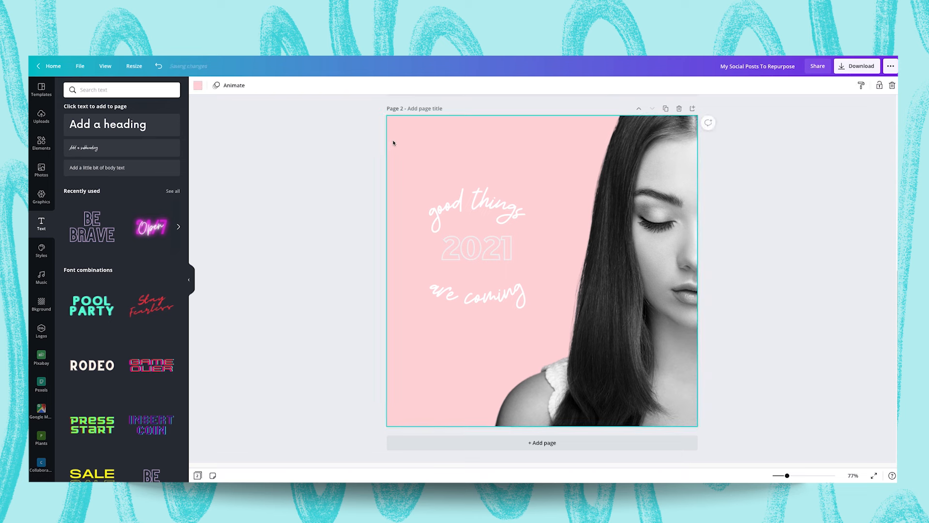
{"action": "left_click", "coordinate": [233, 86]}
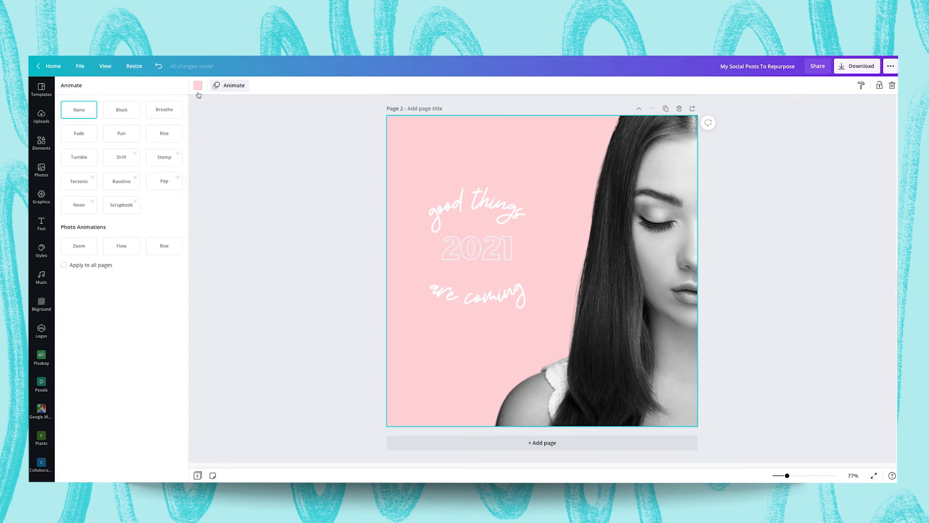
{"action": "left_click", "coordinate": [122, 109]}
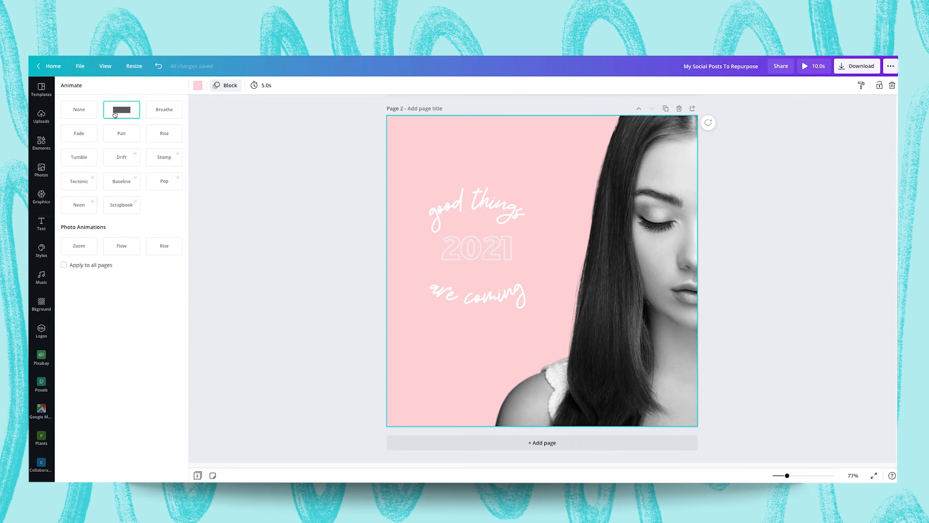
{"action": "left_click", "coordinate": [164, 110]}
{"action": "left_click", "coordinate": [86, 137]}
{"action": "left_click", "coordinate": [110, 136]}
{"action": "left_click", "coordinate": [164, 133]}
{"action": "left_click", "coordinate": [83, 154]}
{"action": "left_click", "coordinate": [117, 156]}
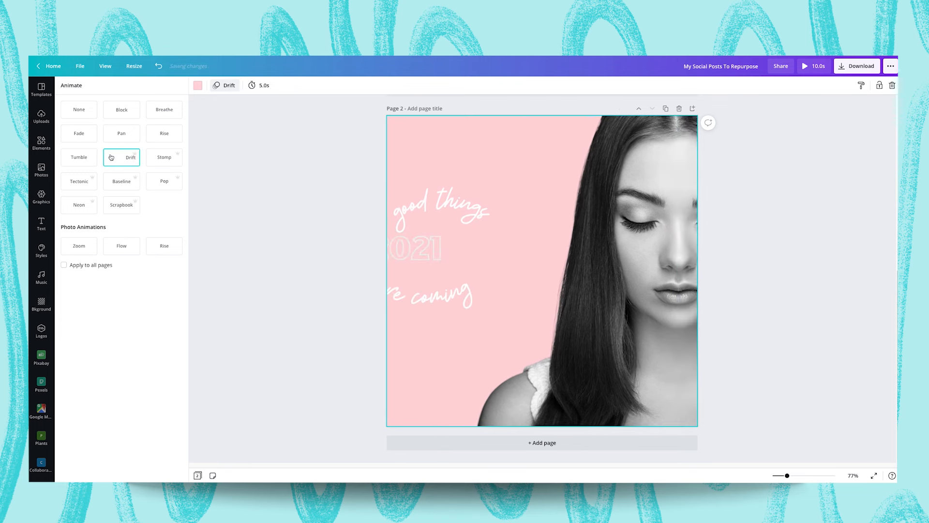
{"action": "left_click", "coordinate": [154, 157]}
{"action": "left_click", "coordinate": [78, 182]}
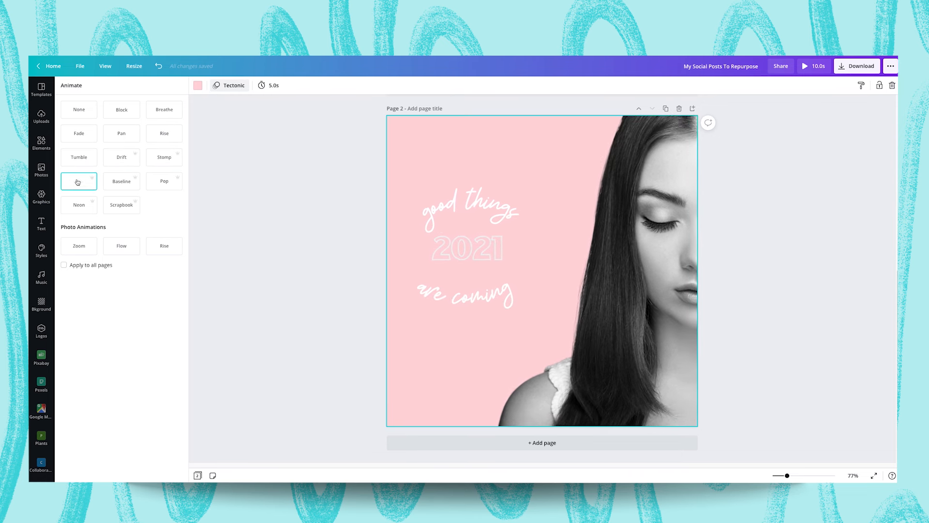